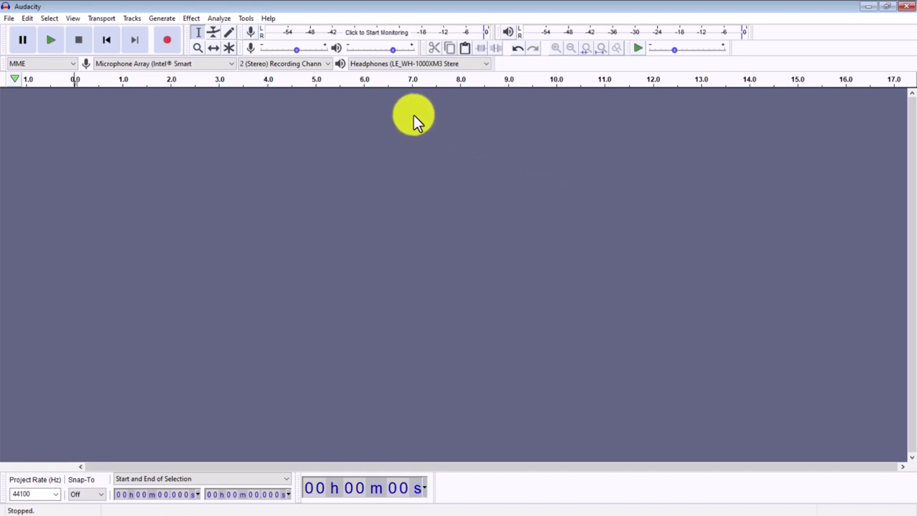
Import the audio file "Joto Mukashi Machiya - Former Kajimura Residence" into the empty project
click(10, 19)
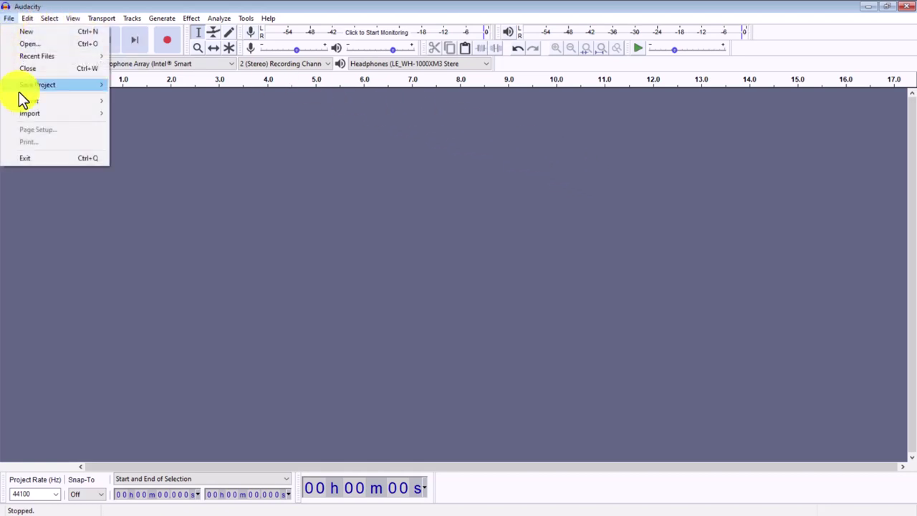
mouse_move(36, 113)
click(141, 115)
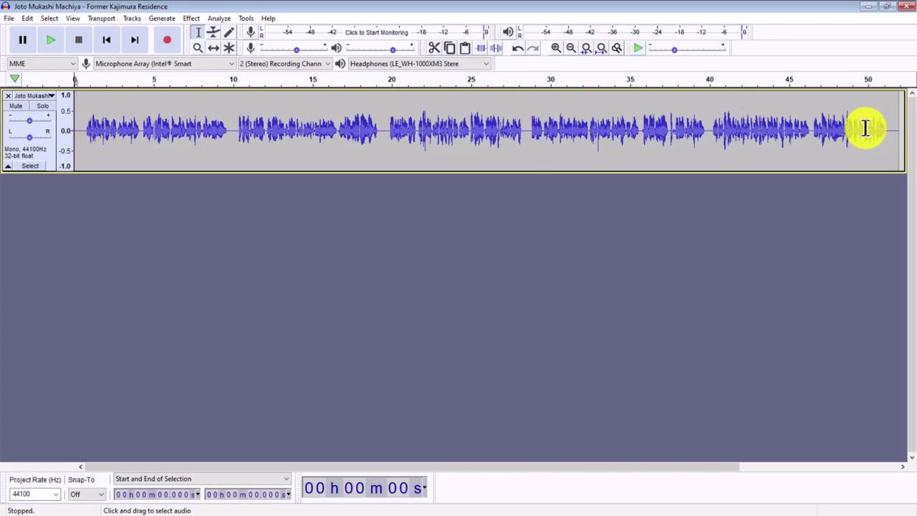
Start a new project with Microphone Array (Intel Smart) as recording device and Headphones (LE_WH-1000XM3 Stere) as playback device
click(9, 19)
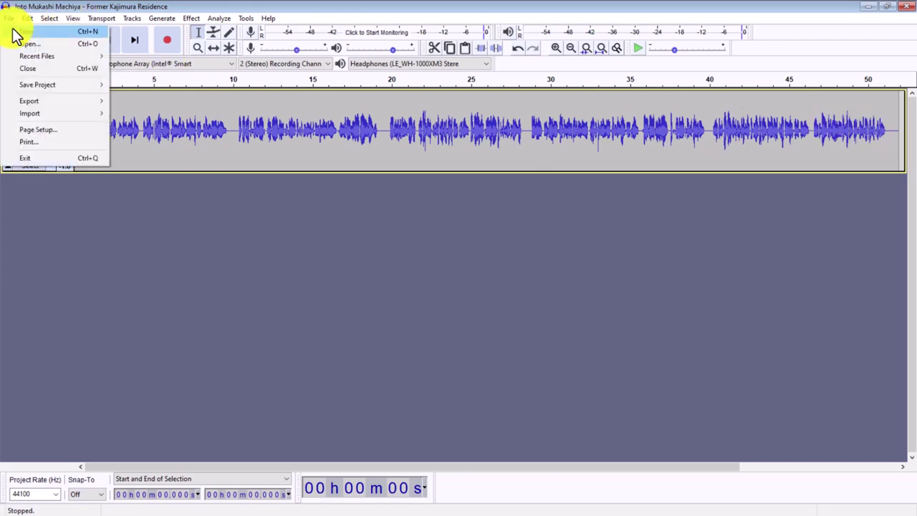
click(21, 32)
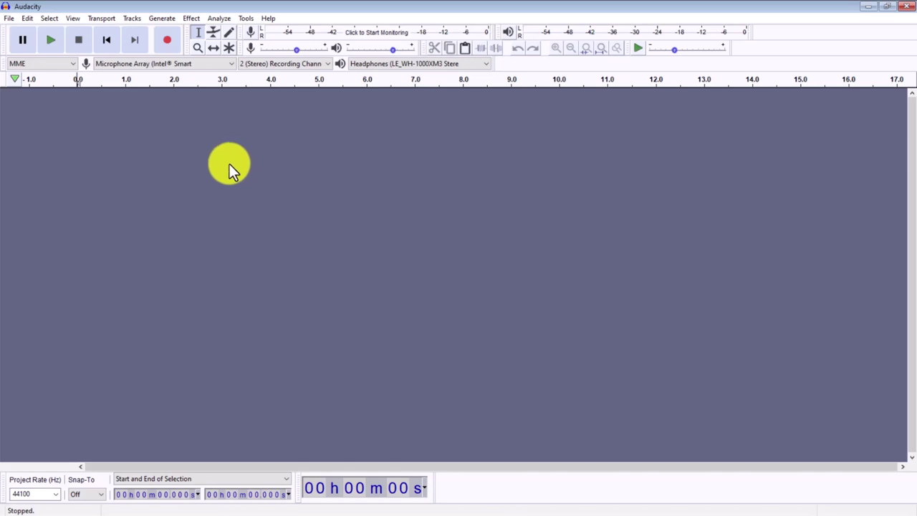
click(190, 66)
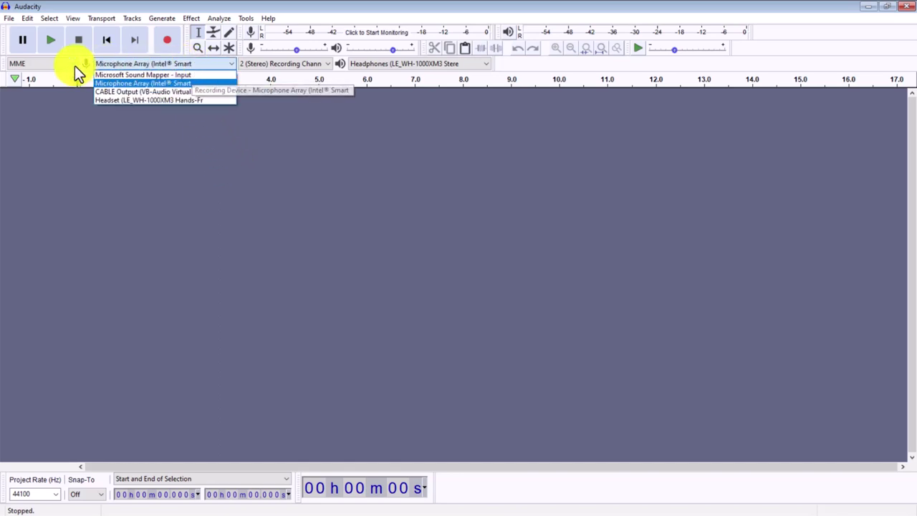
click(197, 83)
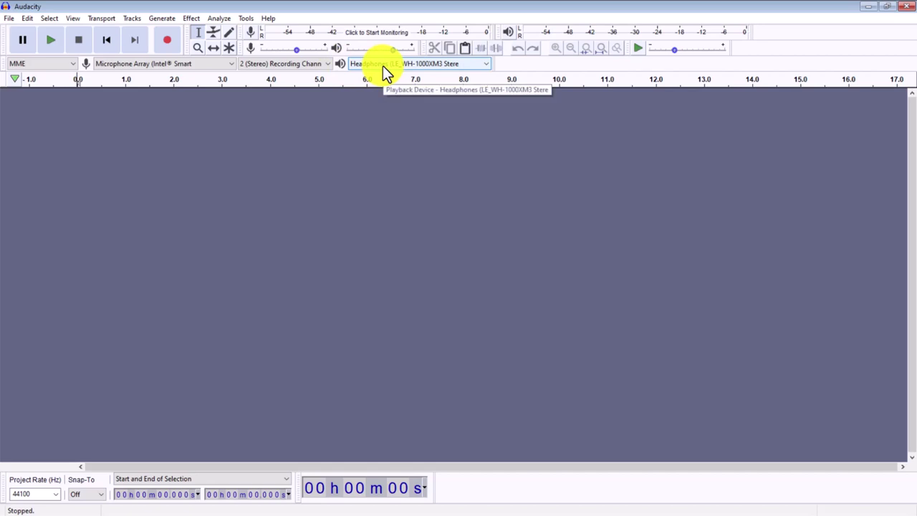
click(383, 65)
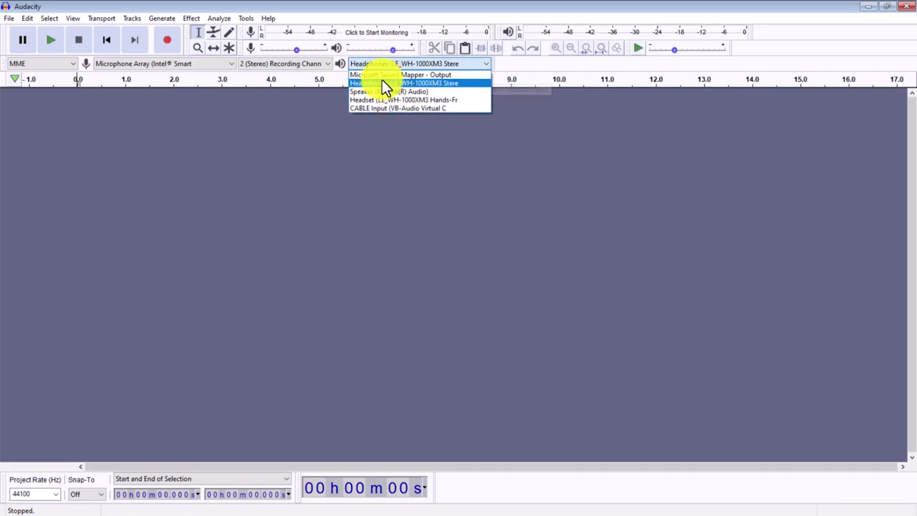
click(380, 83)
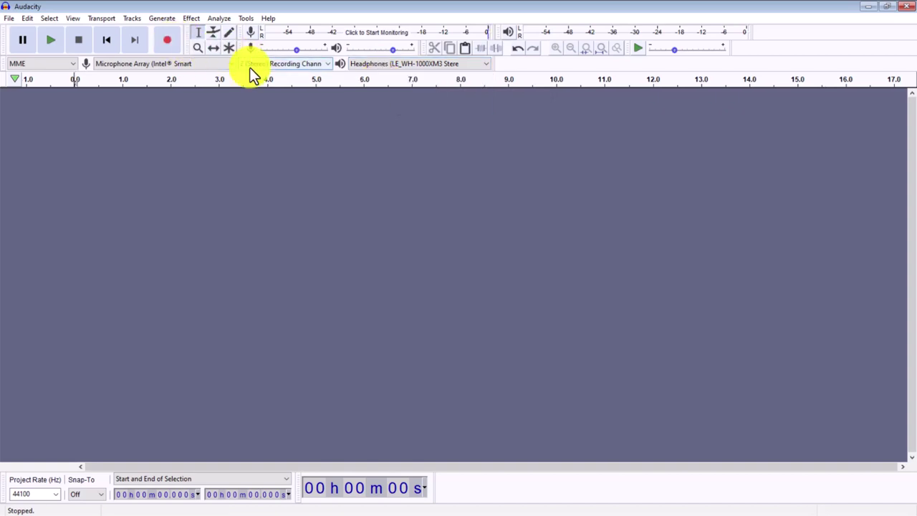
Lower the recording volume to slightly below 0.43 during a test recording, and discard the test take
click(177, 45)
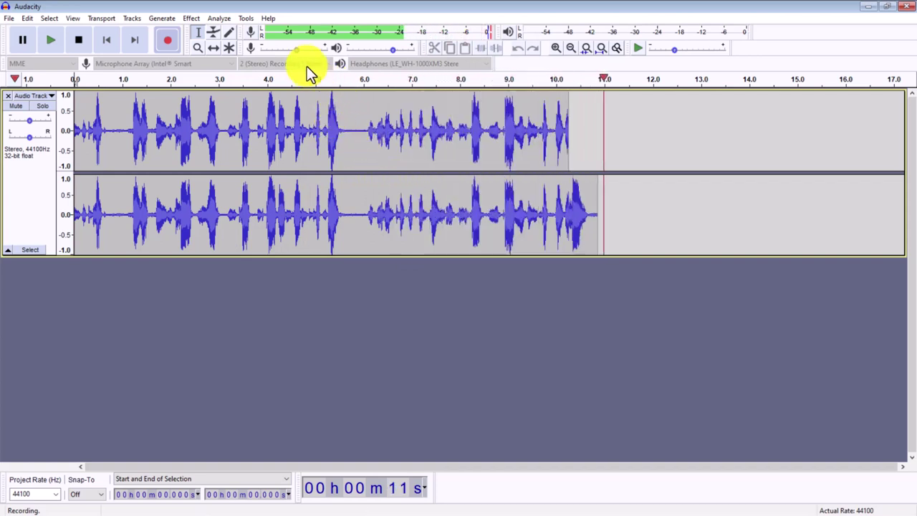
drag(296, 52, 288, 52)
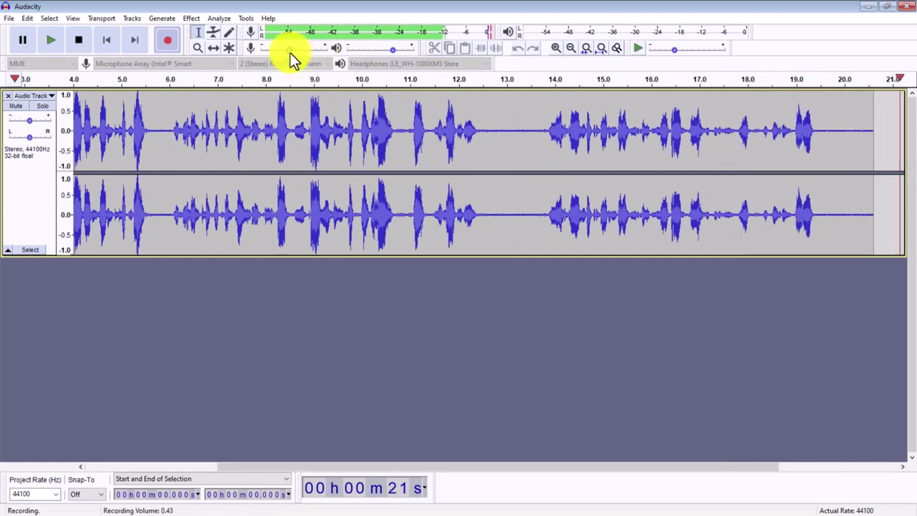
drag(289, 52, 286, 52)
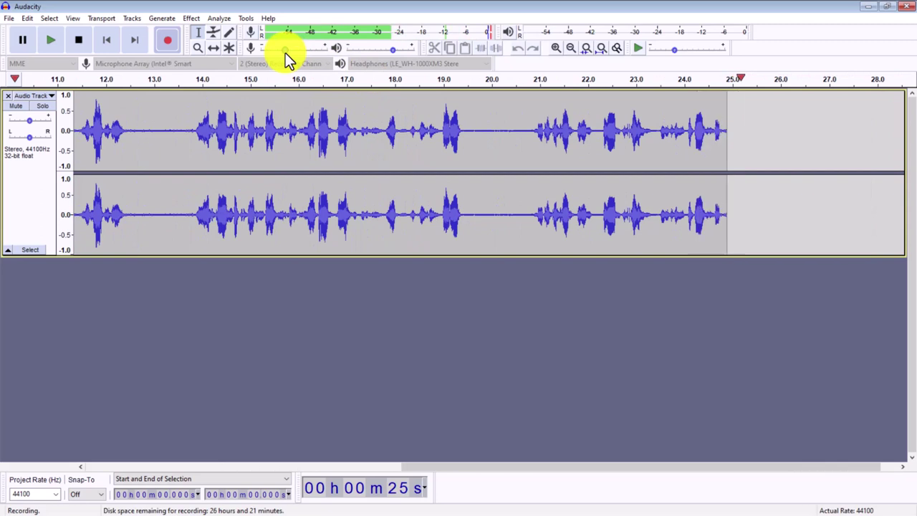
click(81, 41)
key(ctrl+z)
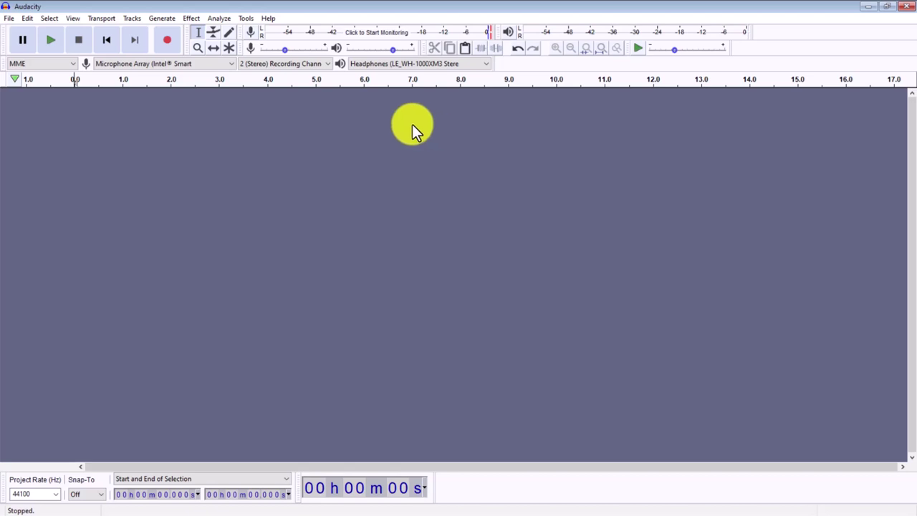
Record the voice-over of the birdie script, minimize the script window and stop the recording
click(173, 47)
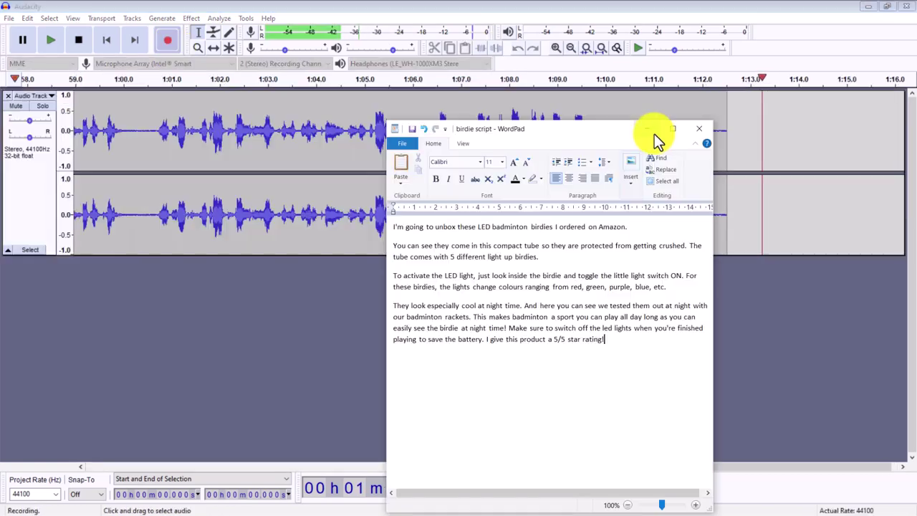
click(649, 130)
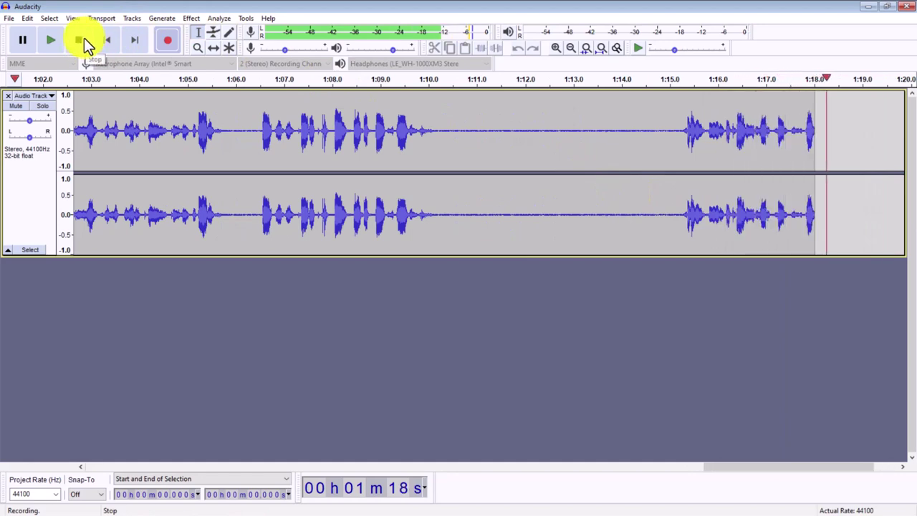
click(83, 39)
Select the speechless opening of the recording, from 0 to about 11.7 s, and listen to its background noise
drag(716, 466, 103, 467)
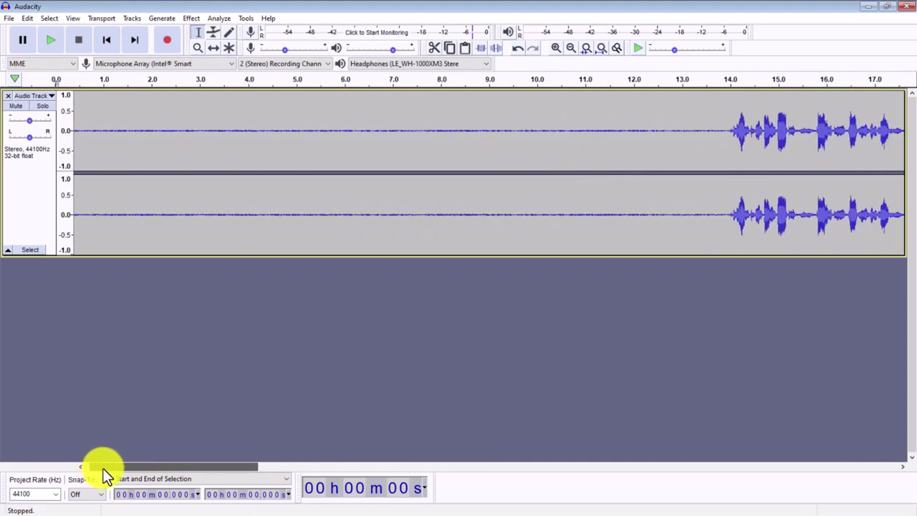
click(198, 48)
right_click(228, 132)
right_click(228, 132)
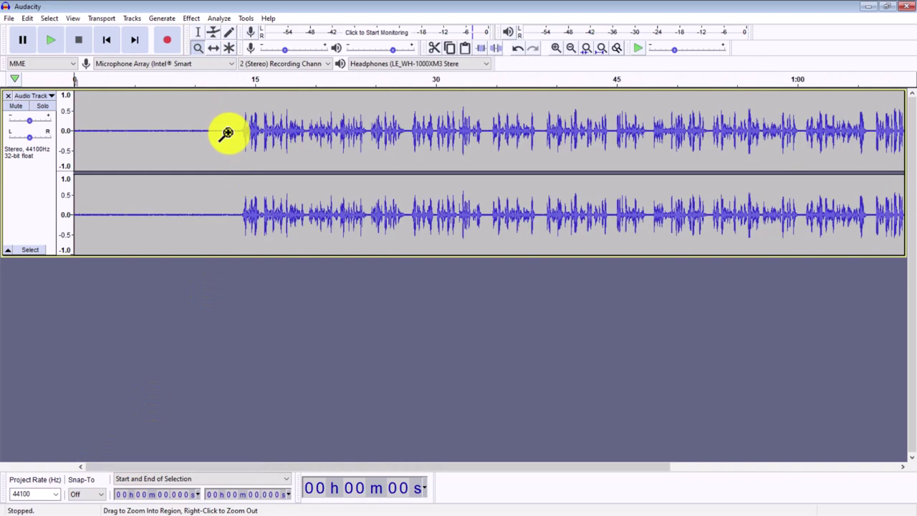
click(199, 33)
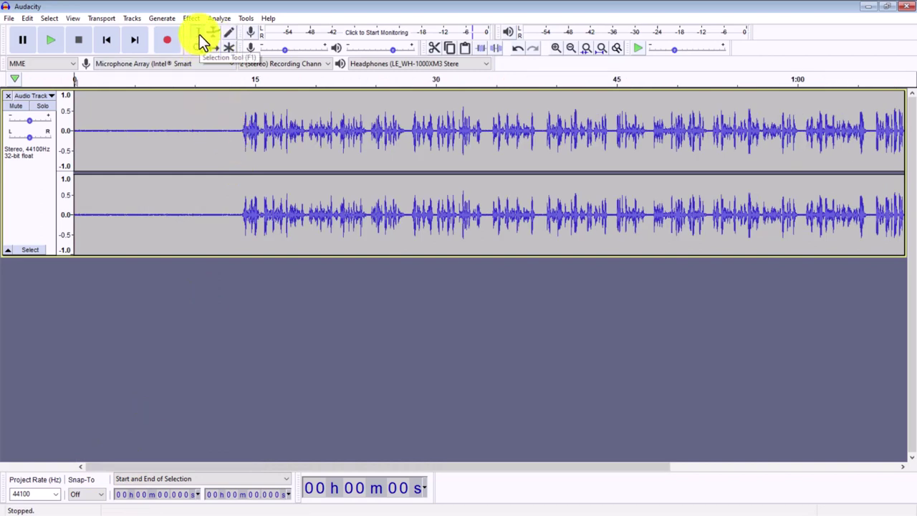
drag(215, 113, 36, 133)
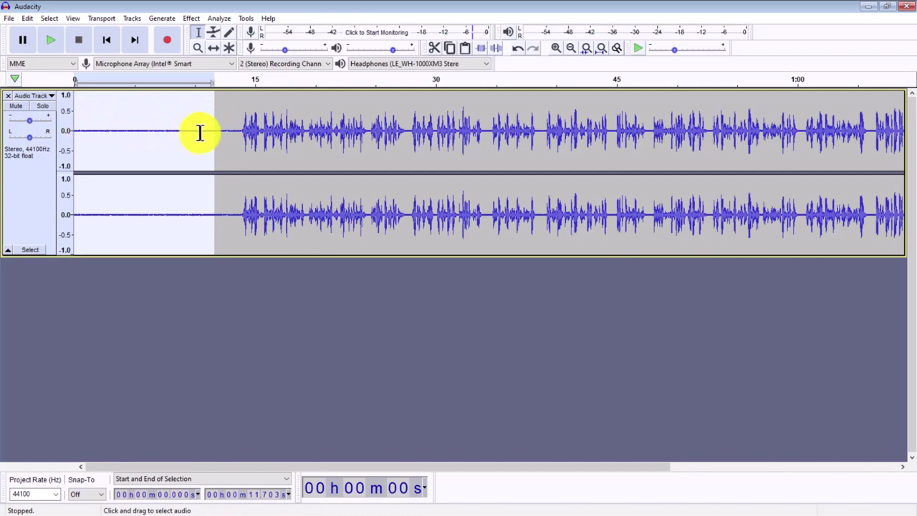
click(55, 45)
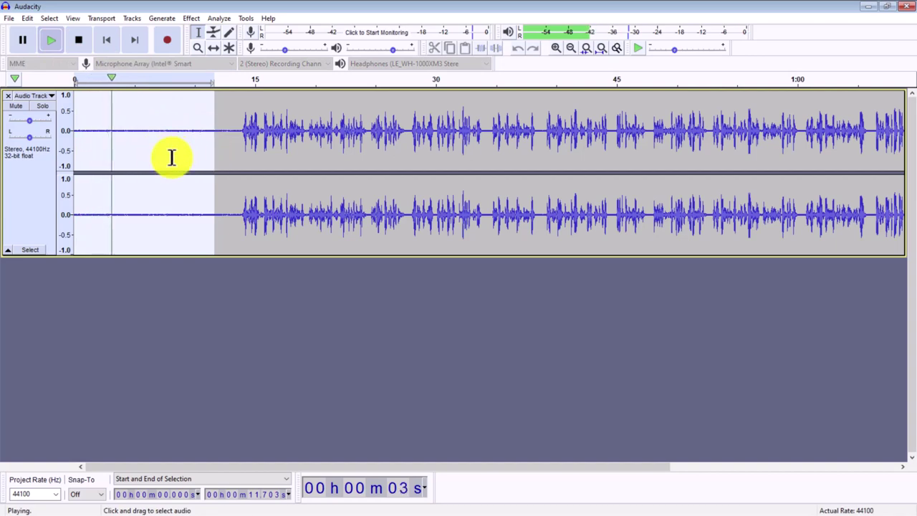
click(80, 40)
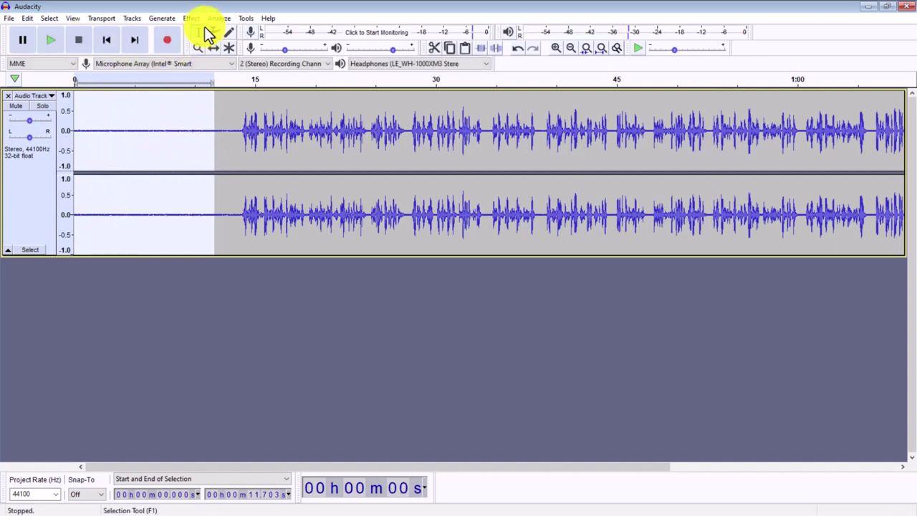
Capture a Noise Reduction noise profile from the selected opening of the recording
click(197, 20)
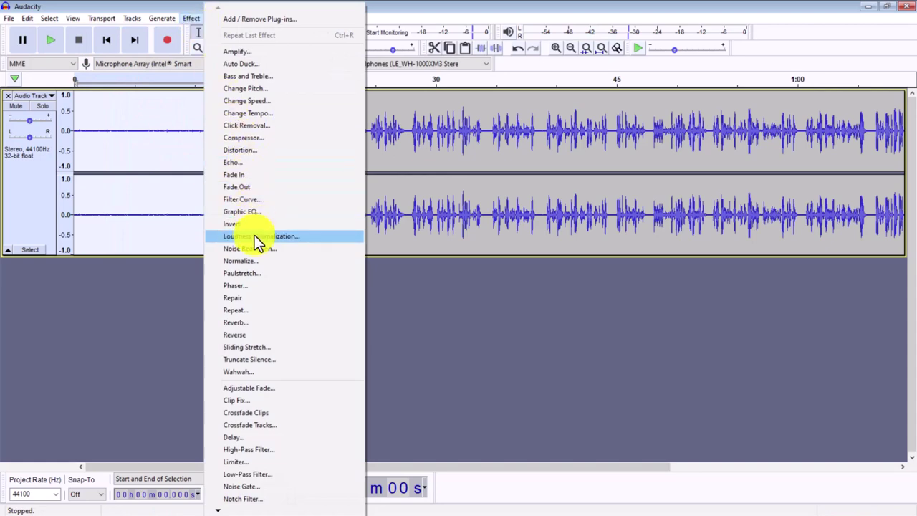
click(247, 250)
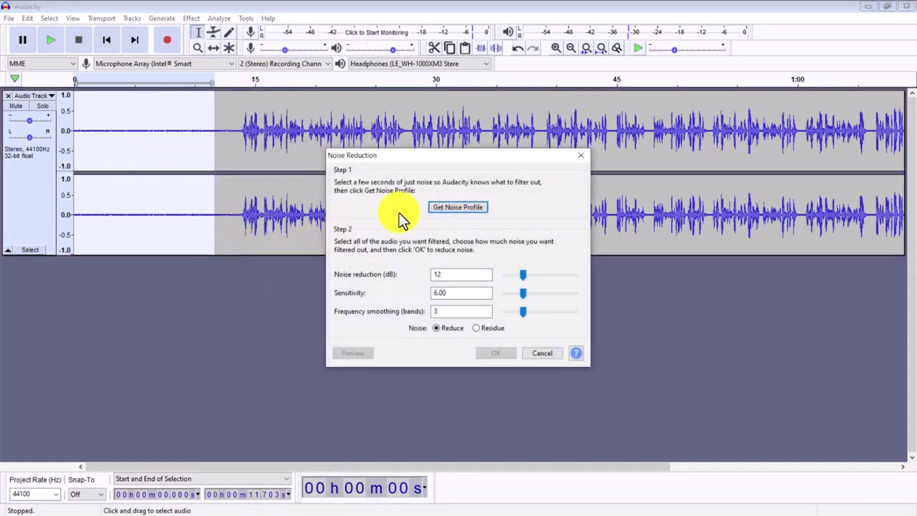
click(465, 208)
Apply Noise Reduction to the entire recording with 12 dB reduction, sensitivity 6.00 and frequency smoothing of 3 bands
click(194, 149)
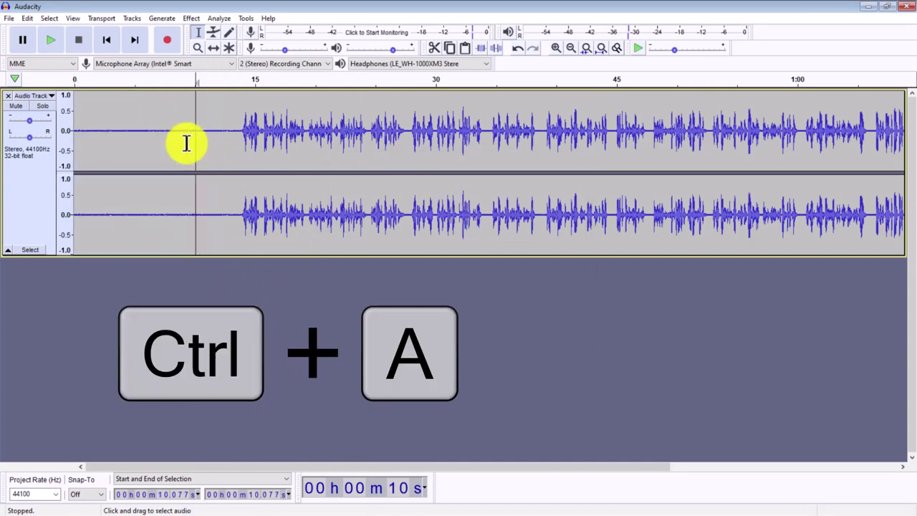
key(ctrl+a)
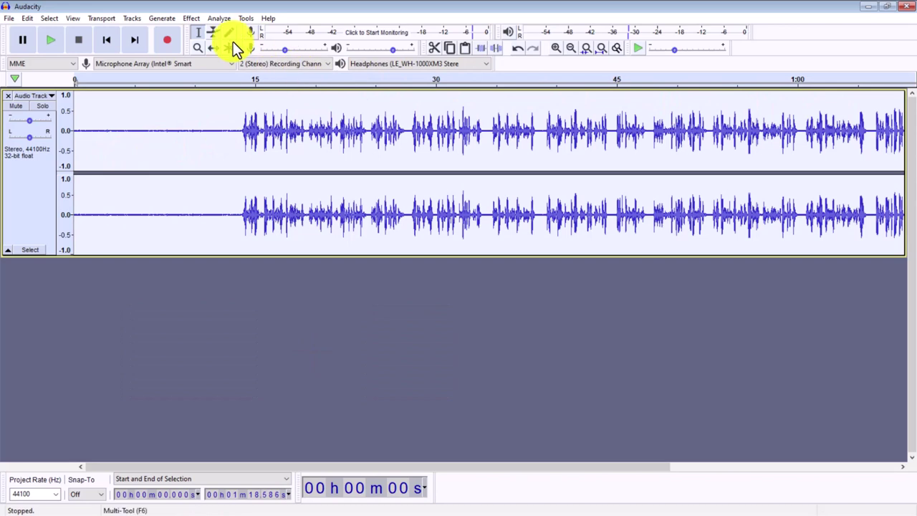
click(195, 20)
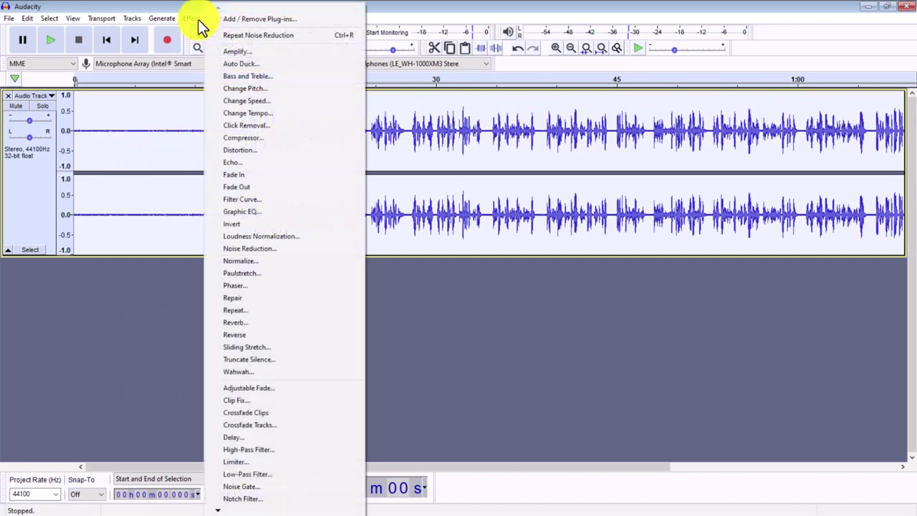
click(253, 249)
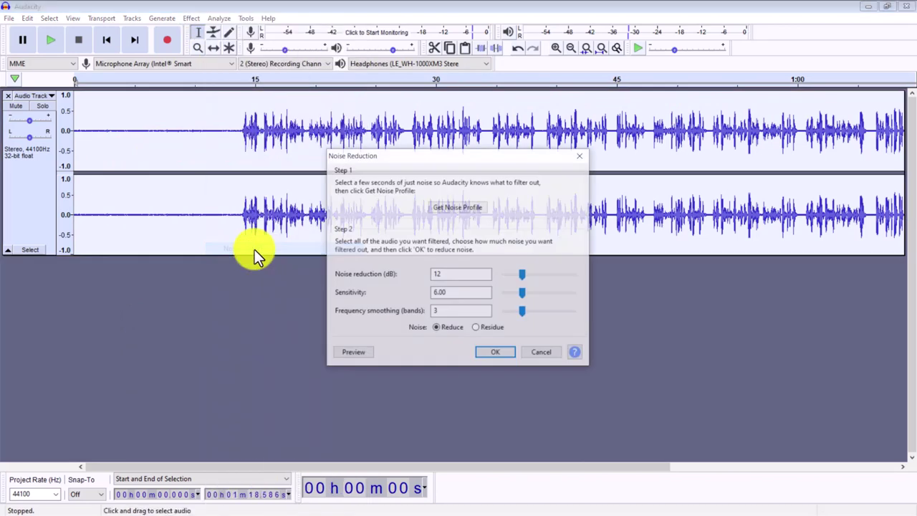
click(494, 353)
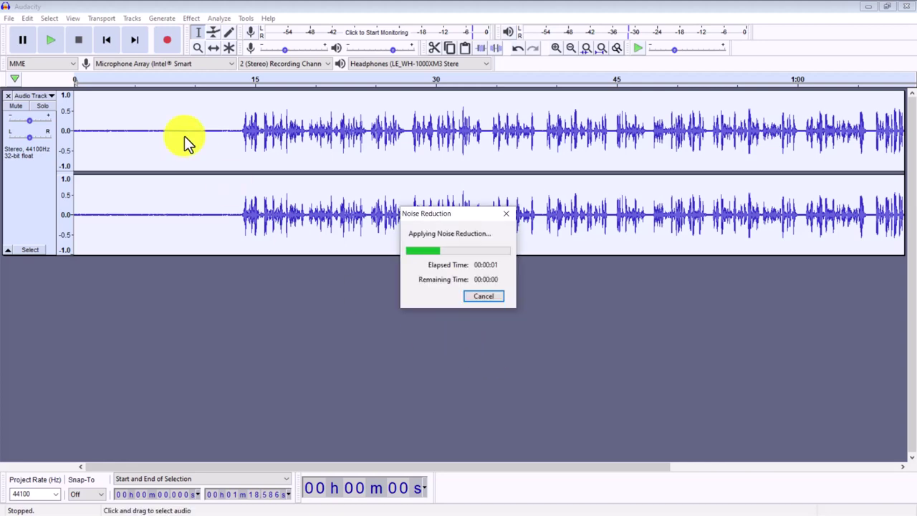
Delete about 12.6 s of silence from the start of the recording, ahead of the first spoken words
click(228, 126)
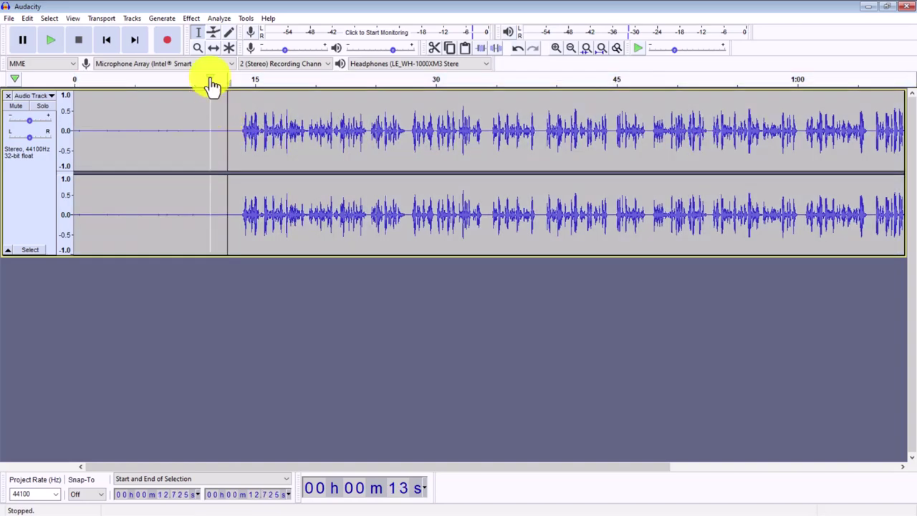
click(198, 50)
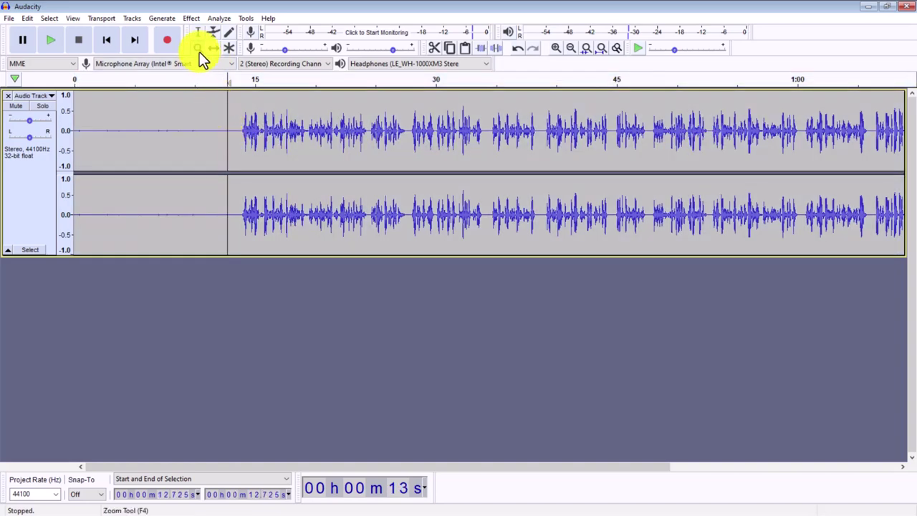
click(215, 119)
click(215, 120)
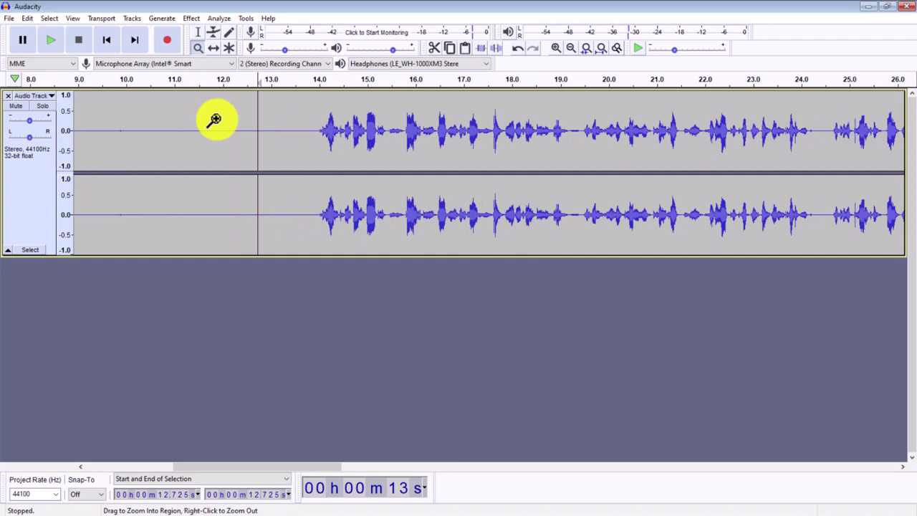
click(199, 34)
drag(251, 116, 3, 169)
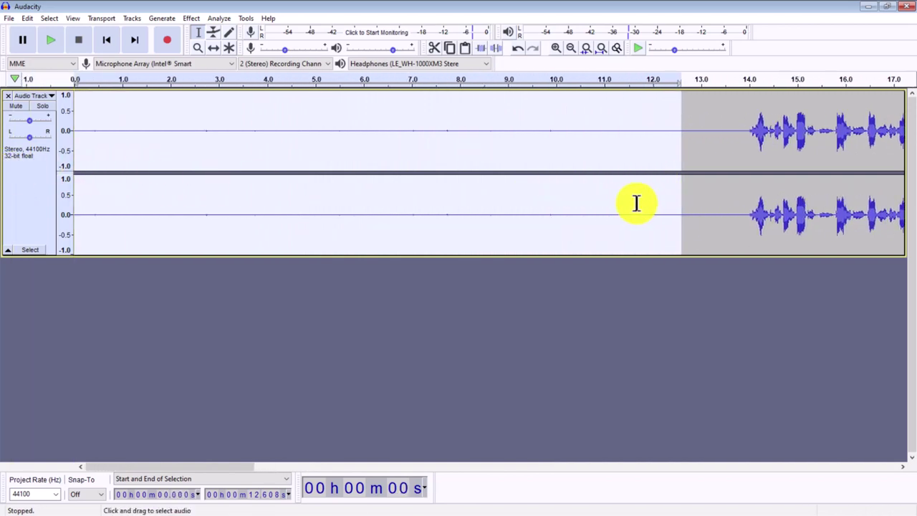
key(Delete)
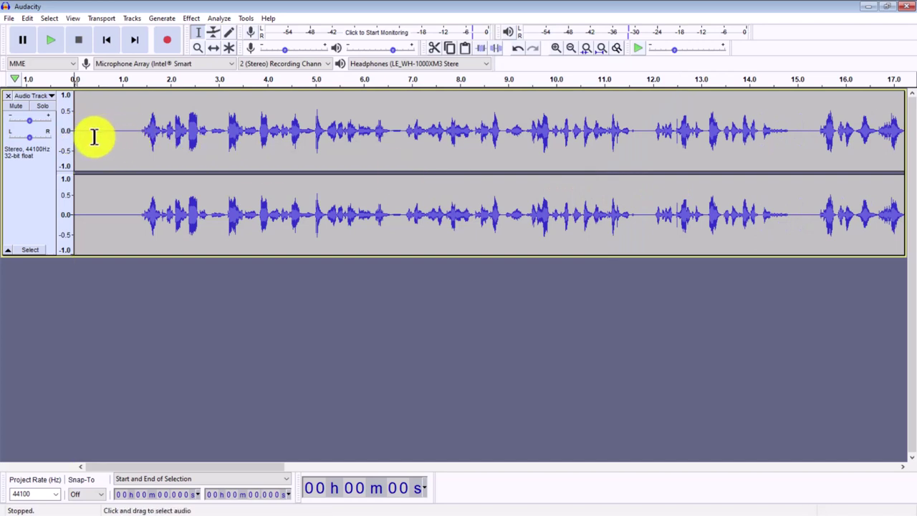
Trim about another 0.4 s of silence from the start of the track
drag(92, 137, 62, 137)
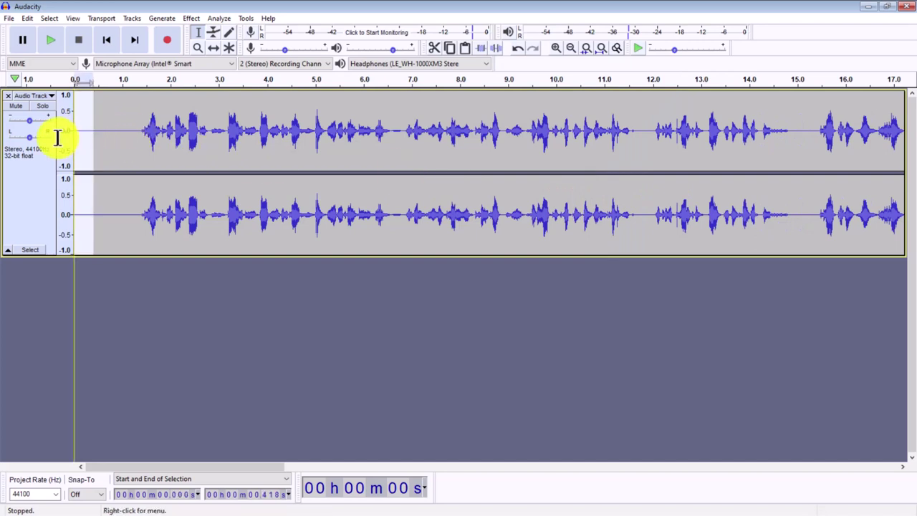
key(Delete)
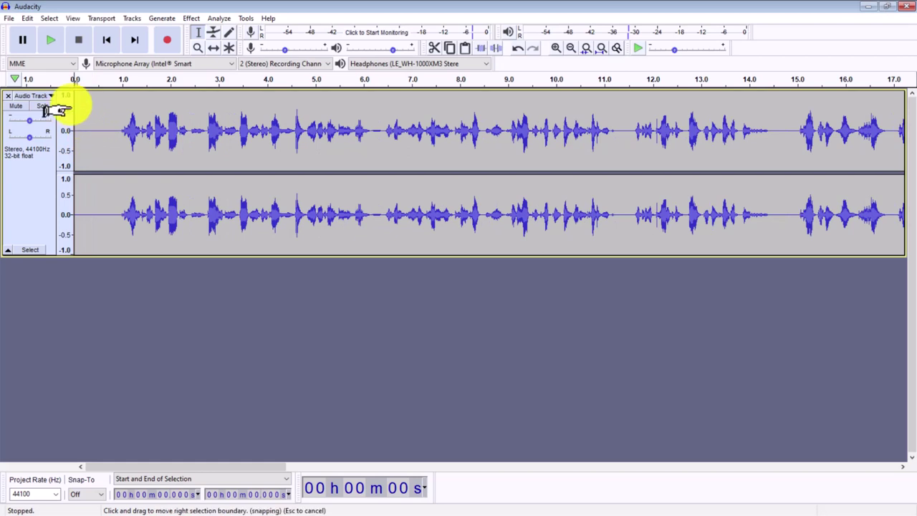
click(86, 129)
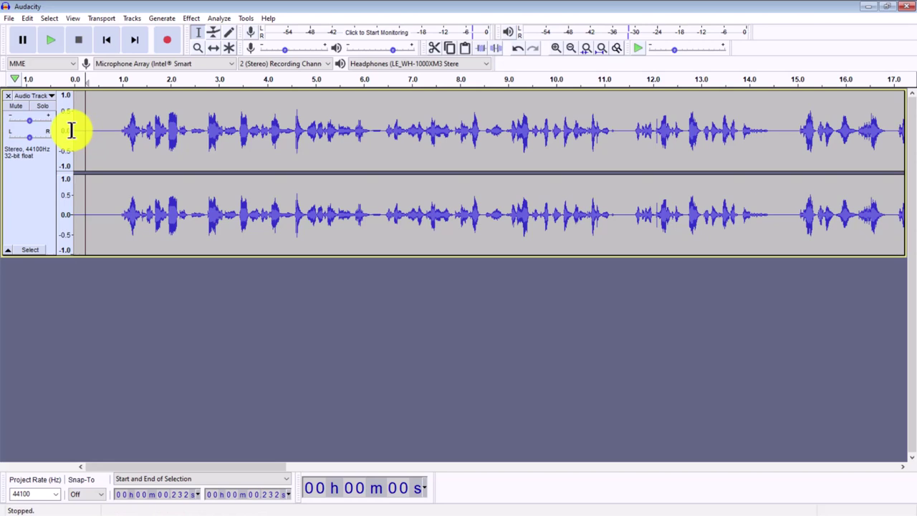
Audition the short noise between about 6.16 s and 6.41 s in the pause between phrases, and silence it
key(ctrl+1)
drag(692, 135, 667, 143)
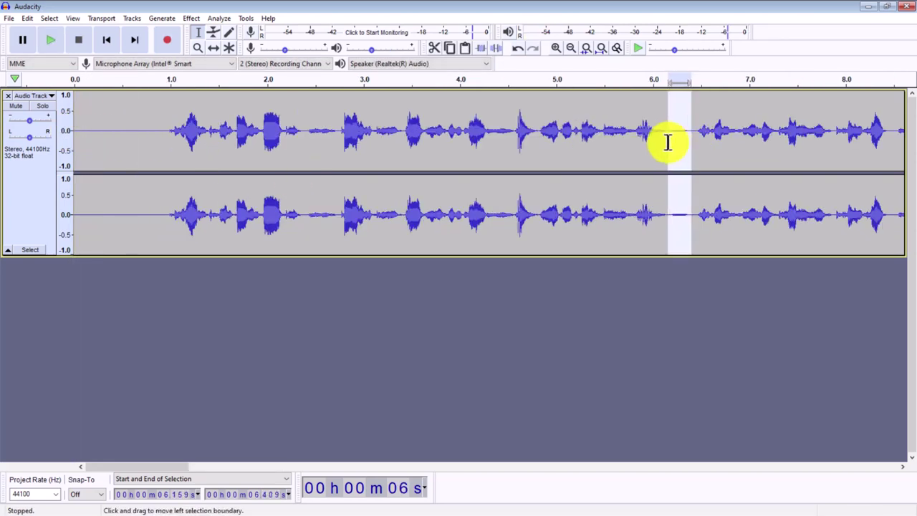
key(space)
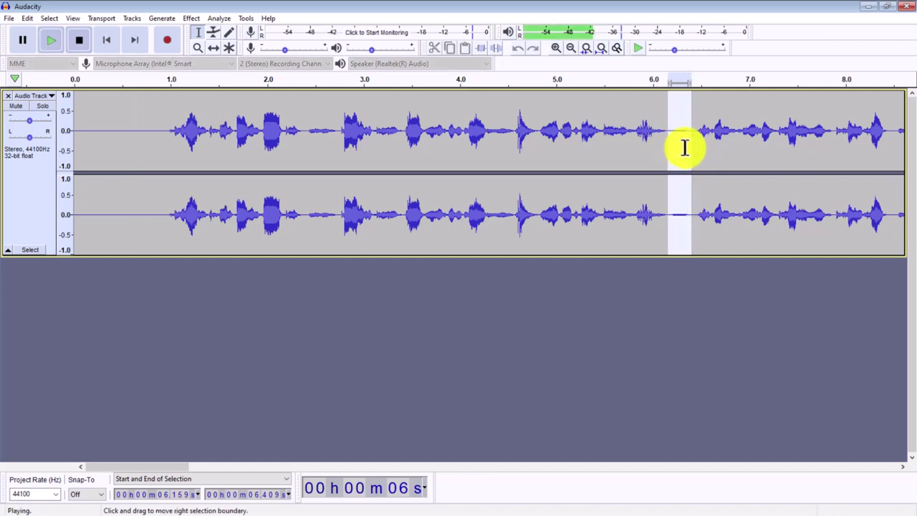
key(space)
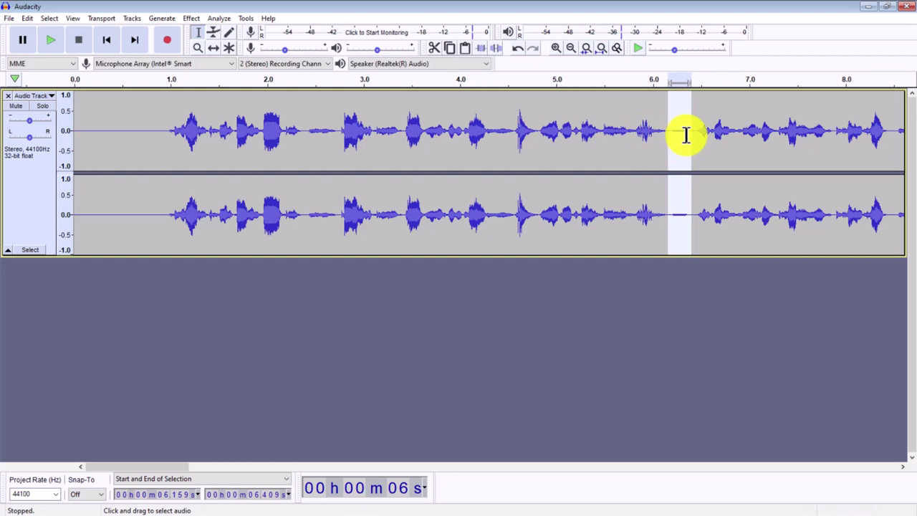
key(space)
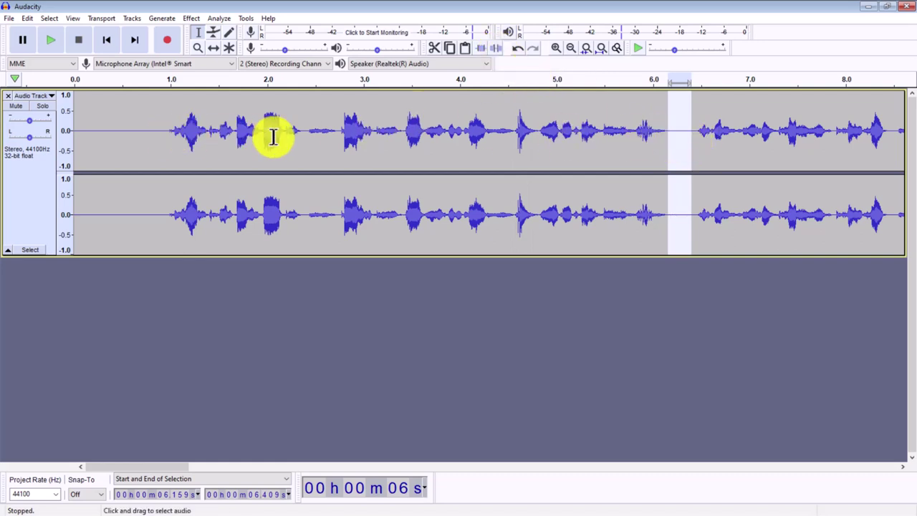
click(679, 144)
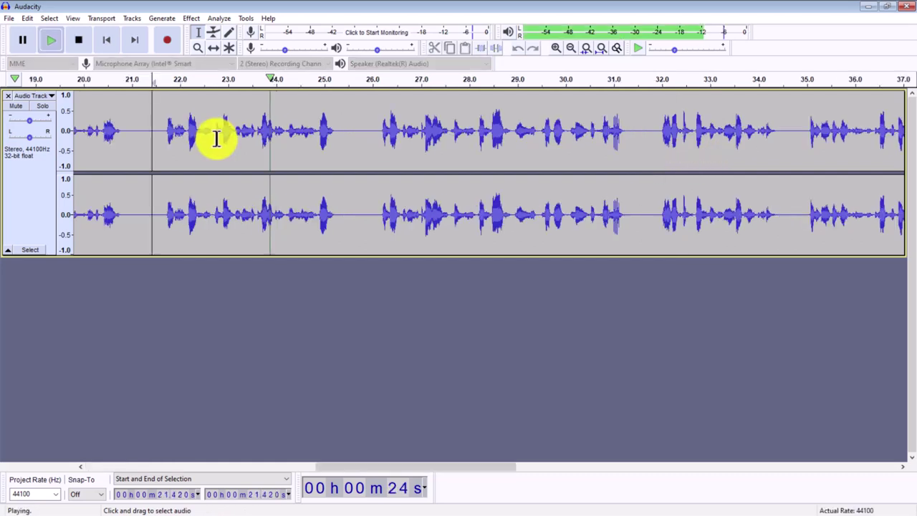
Stop playback and delete the unwanted speech from about 22.67 s to 26.10 s
key(space)
drag(212, 136, 376, 161)
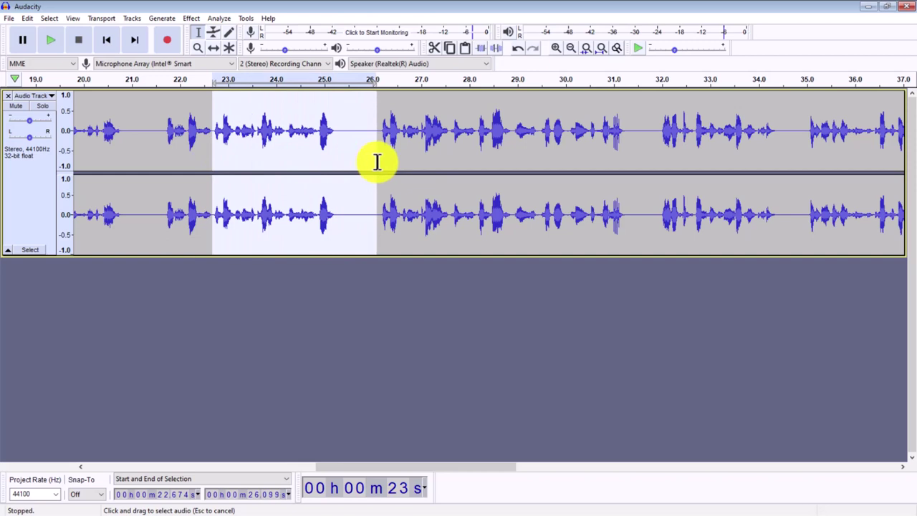
drag(377, 161, 377, 161)
key(Delete)
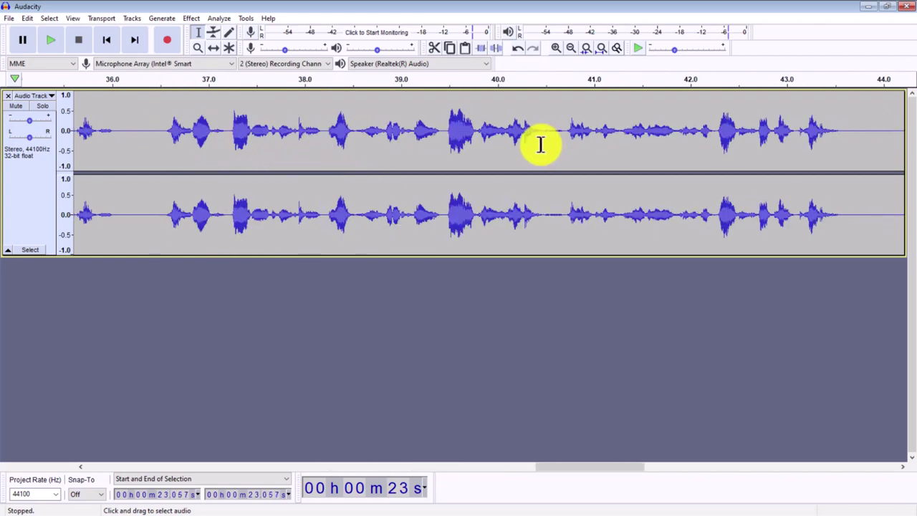
Audition the short noise between about 40.49 s and 40.69 s, and silence it
click(540, 144)
drag(563, 145, 545, 145)
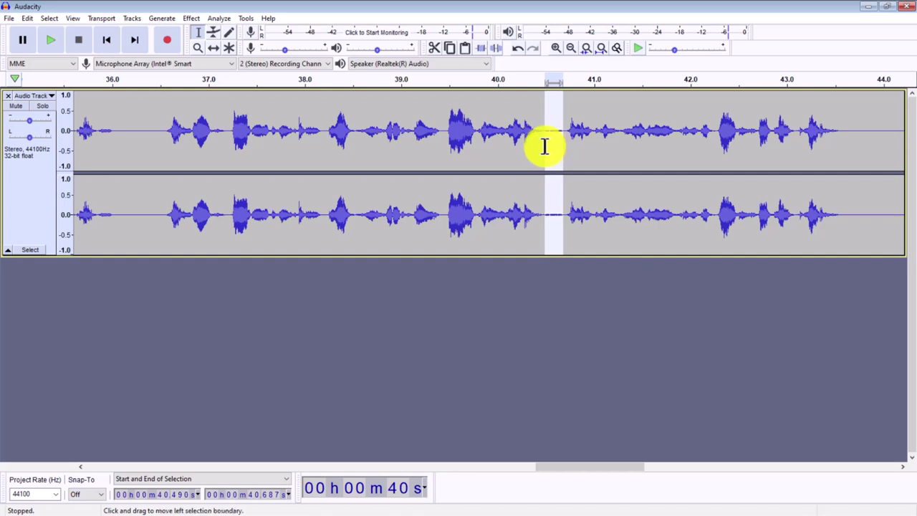
key(space)
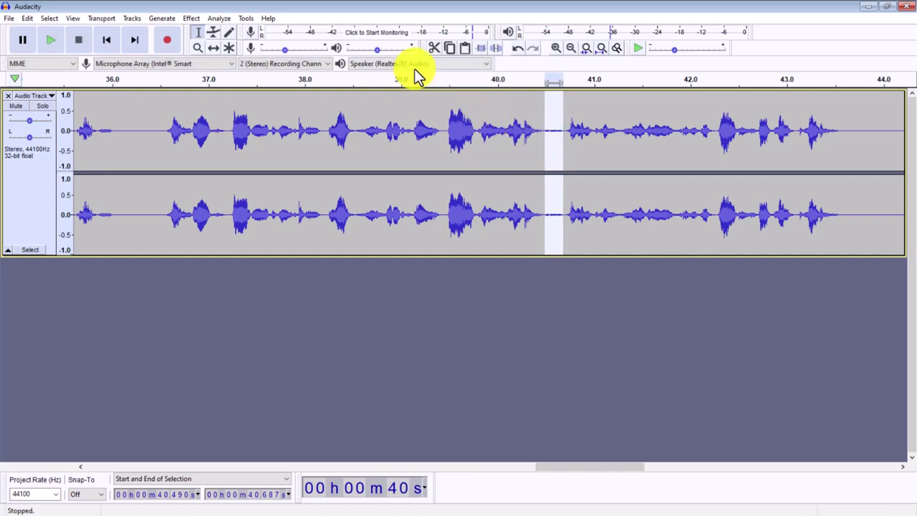
click(499, 50)
click(553, 143)
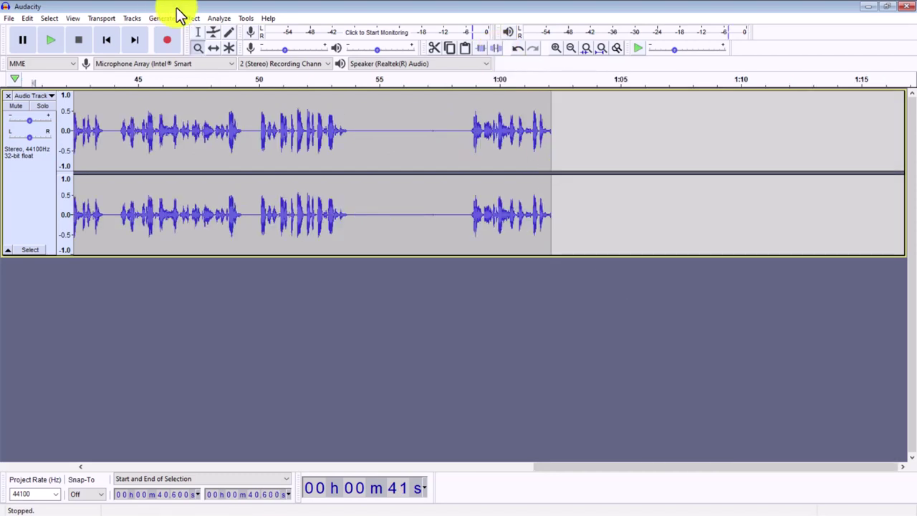
Delete the leftover audio from about 54.6 s to the end of the track with the Selection tool
click(198, 31)
drag(368, 141, 558, 164)
key(Delete)
click(362, 142)
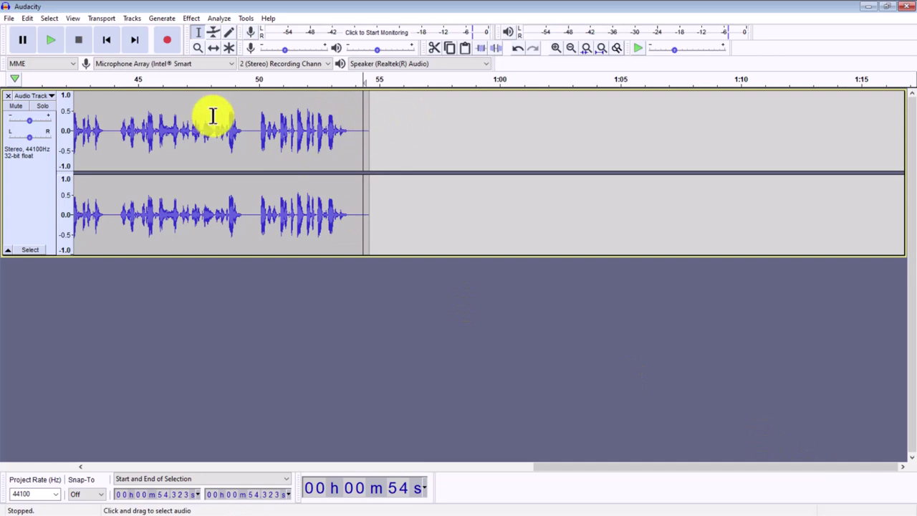
click(357, 136)
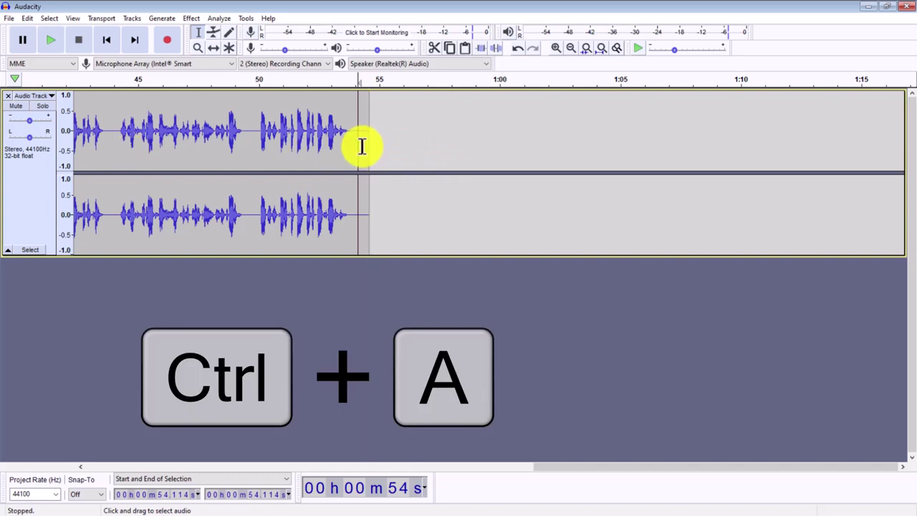
Amplify the entire recording to a new peak amplitude of -3 dB without allowing clipping
key(ctrl+a)
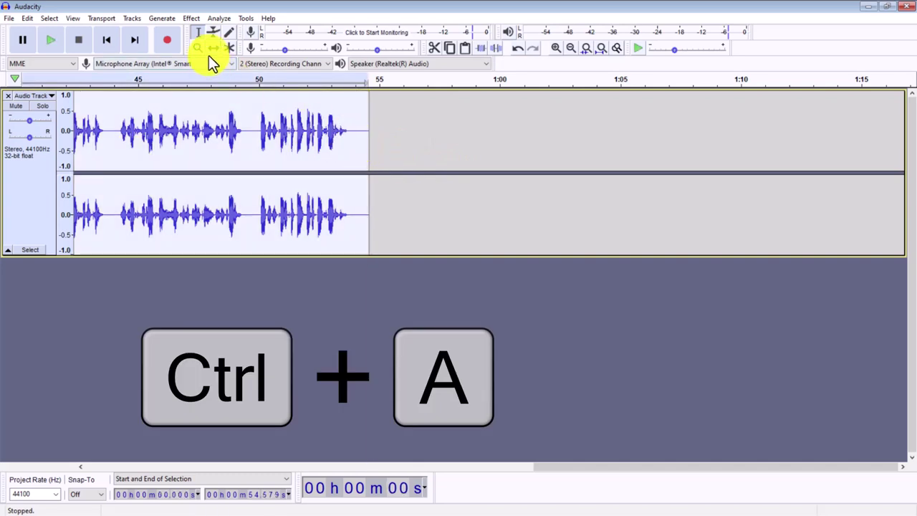
click(191, 18)
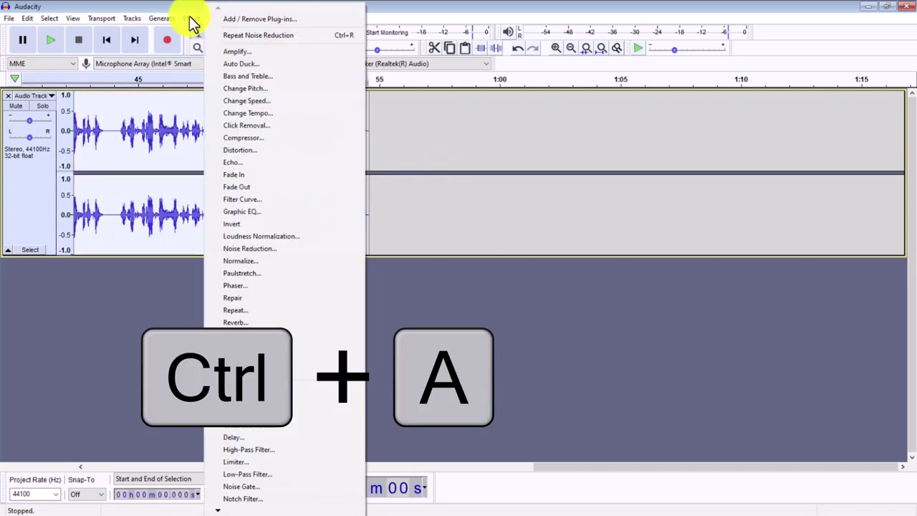
click(263, 55)
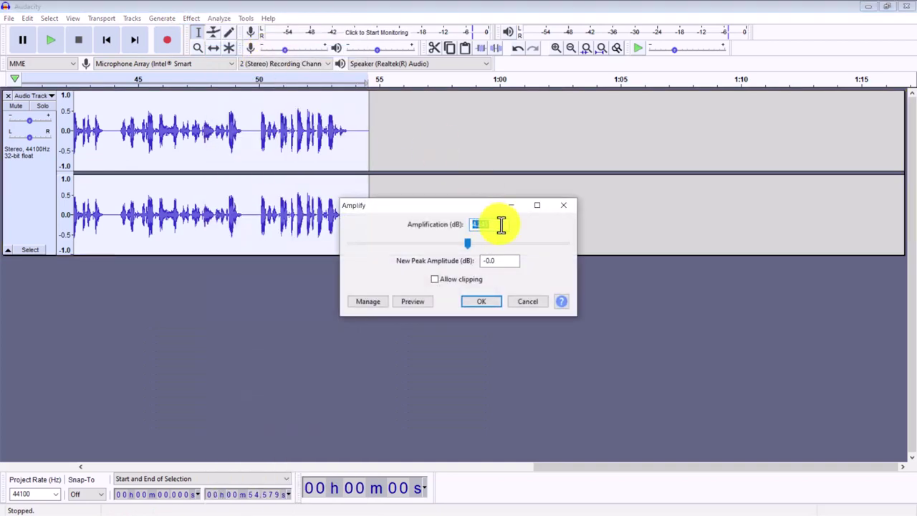
text(0)
drag(485, 259, 522, 260)
text(-3)
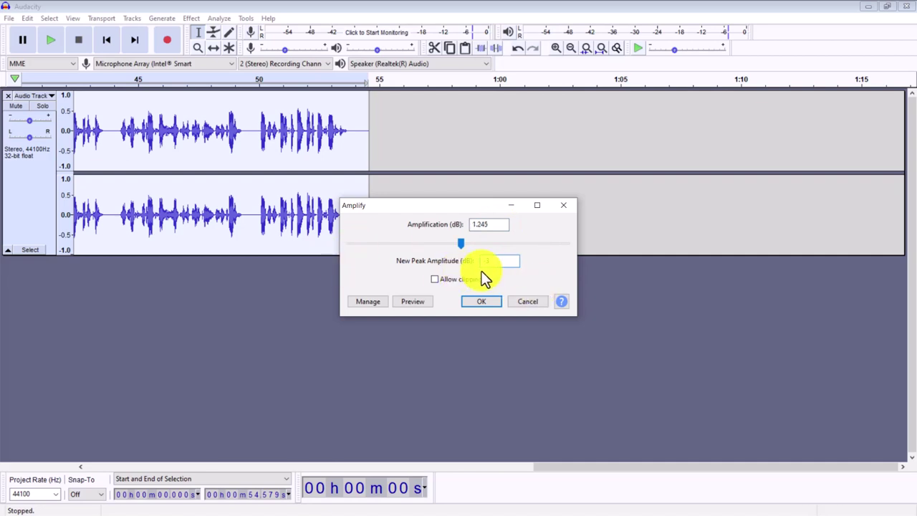
mouse_move(487, 260)
mouse_down()
mouse_move(508, 260)
mouse_move(494, 256)
mouse_up()
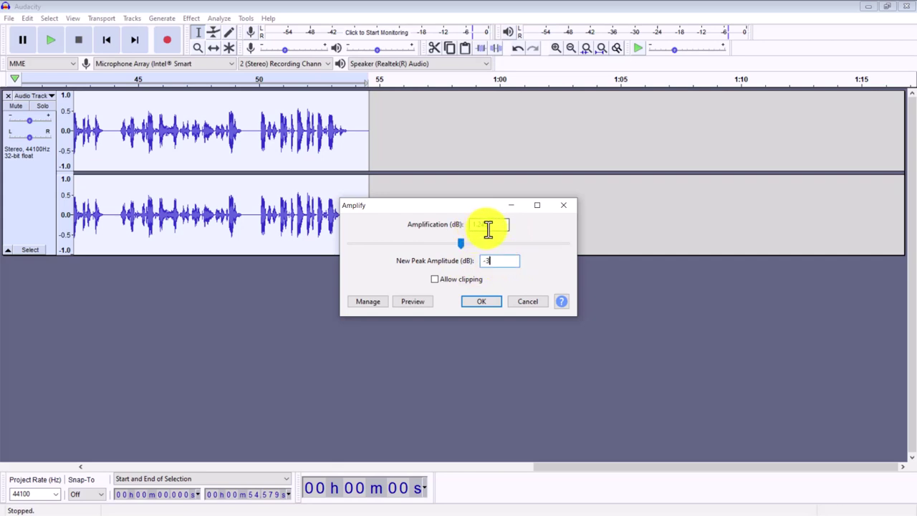
click(484, 301)
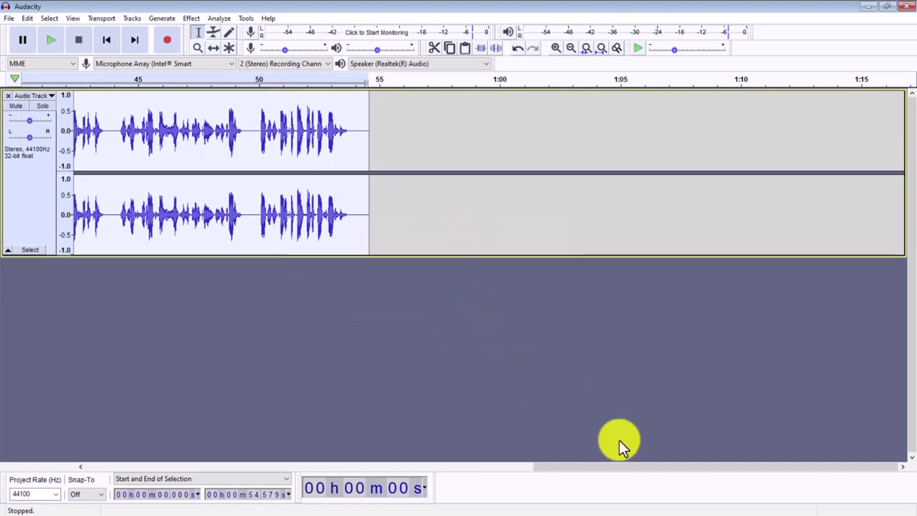
Normalize the whole recording to a peak amplitude of -3 dB with DC offset removal
drag(635, 467, 139, 455)
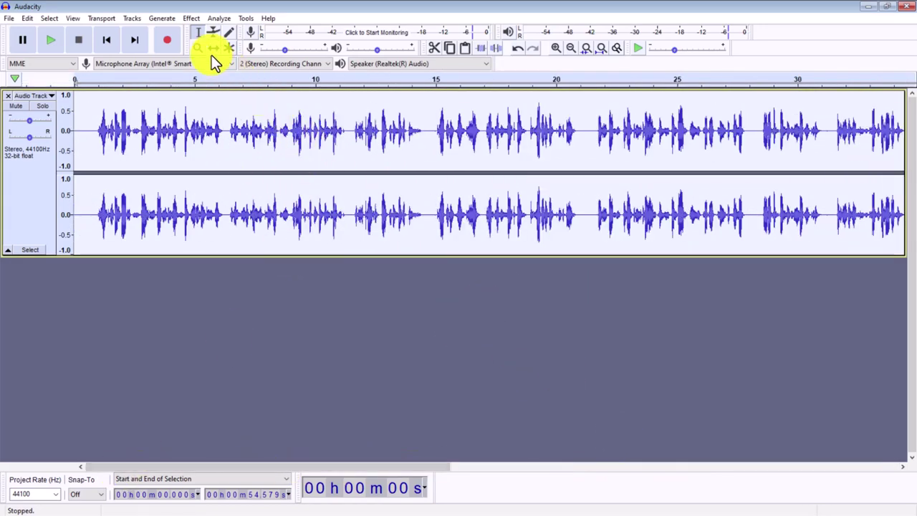
click(194, 17)
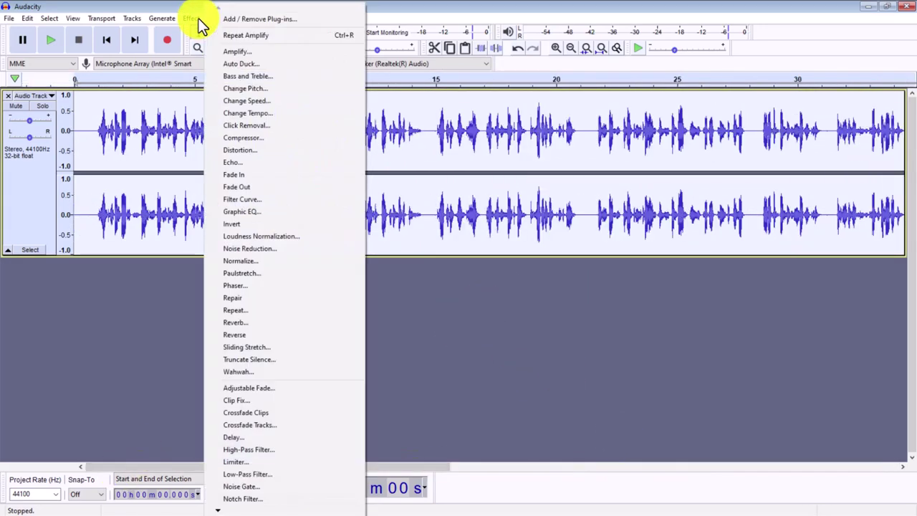
click(254, 260)
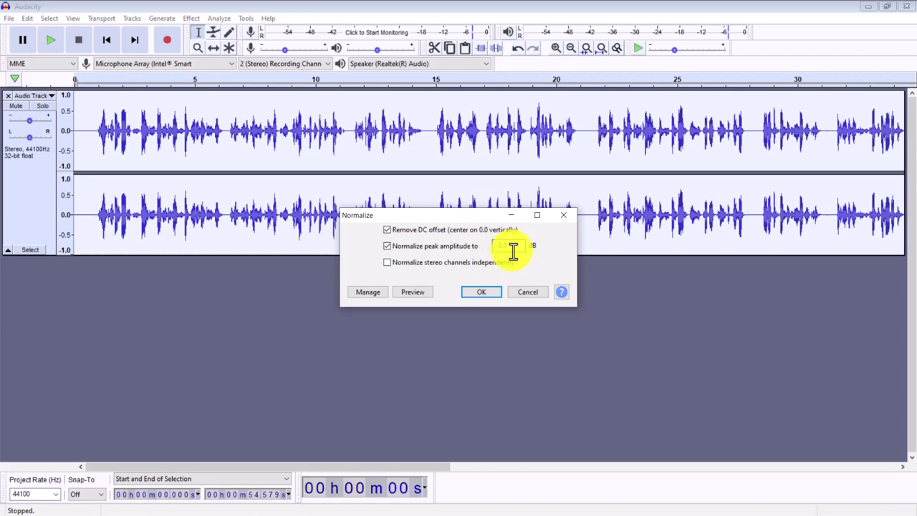
click(482, 292)
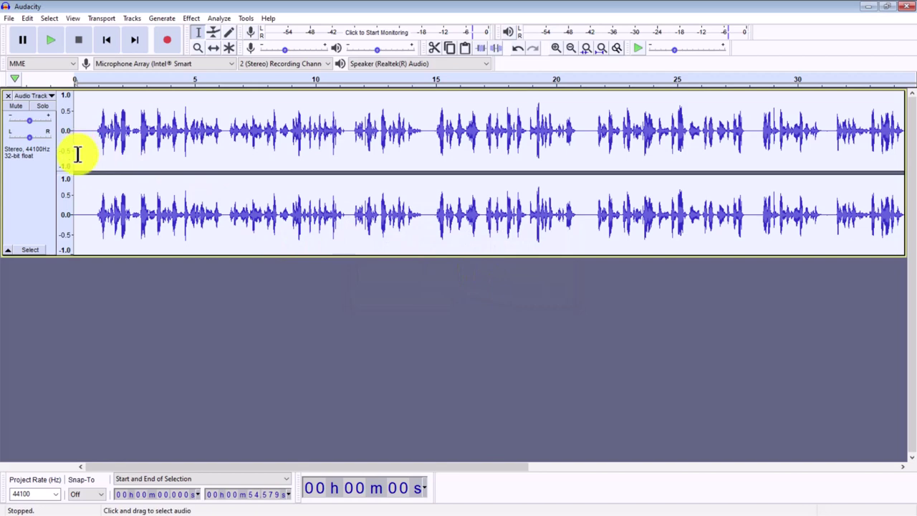
Export the recording to the Desktop as a 16-bit WAV file named Unboxing Review Birdie Voice Over, leaving the metadata tags empty
click(9, 18)
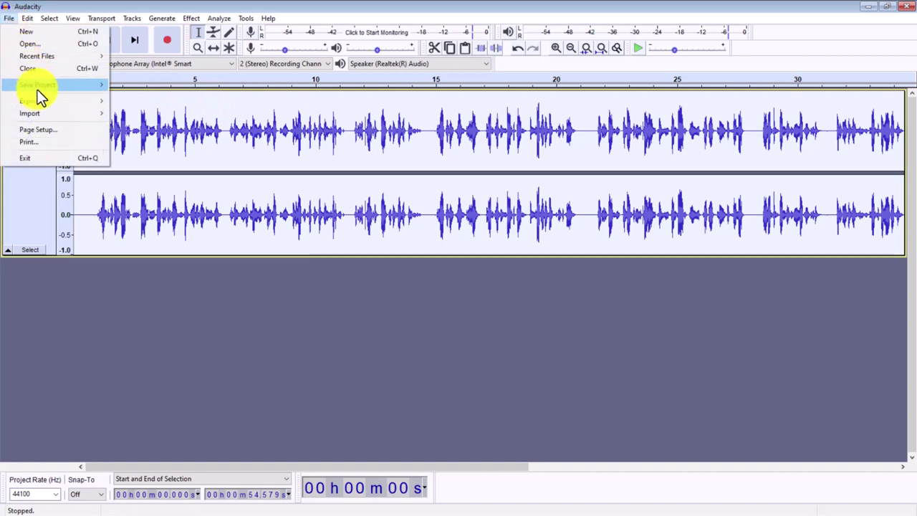
mouse_move(37, 100)
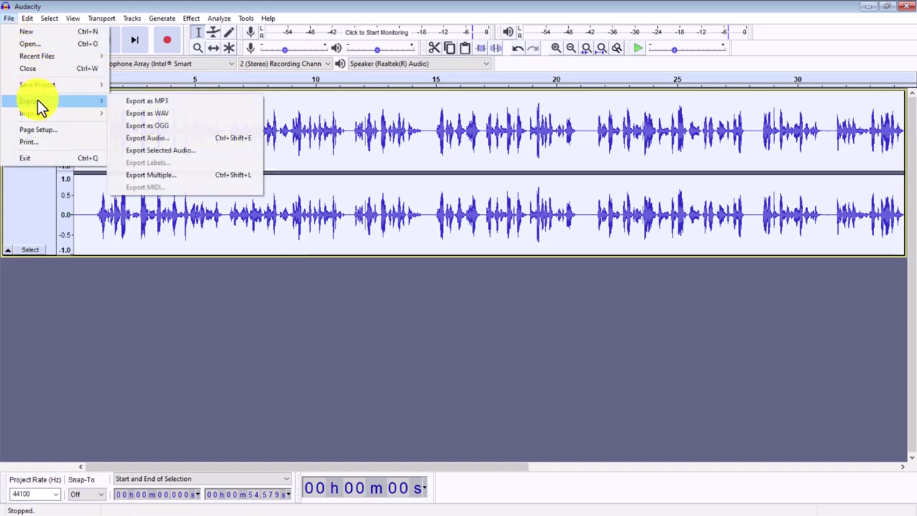
click(185, 120)
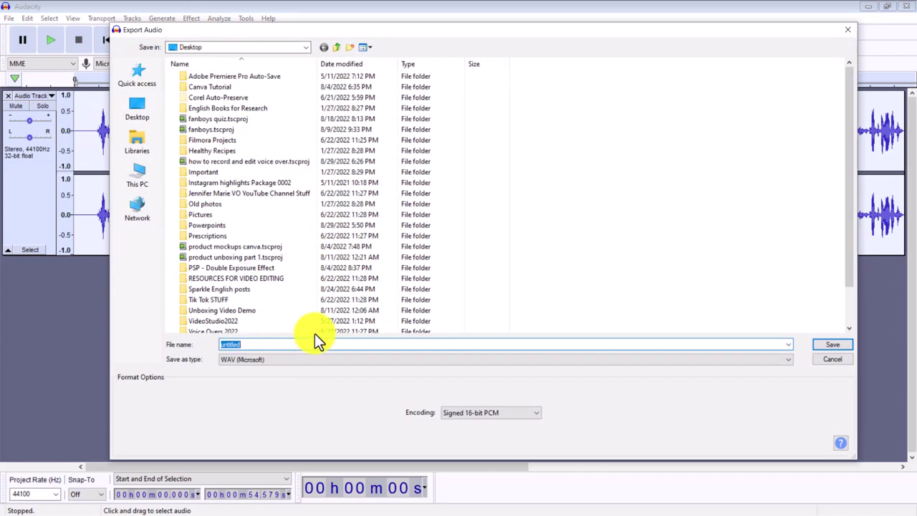
text(Unboxing Review Birdie)
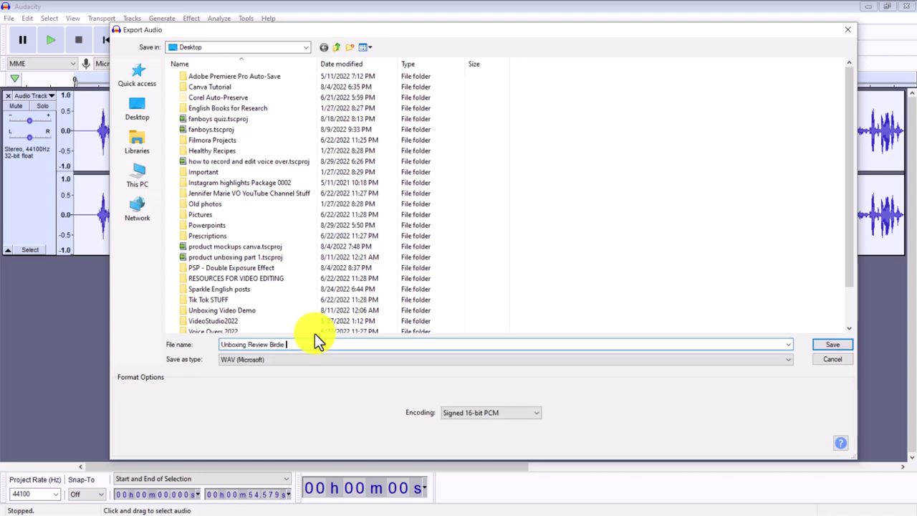
text( Voice Over)
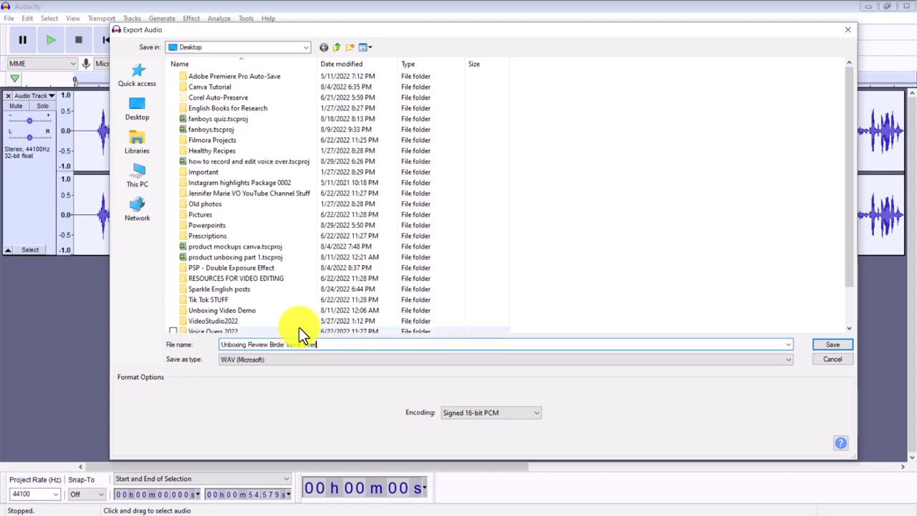
click(831, 344)
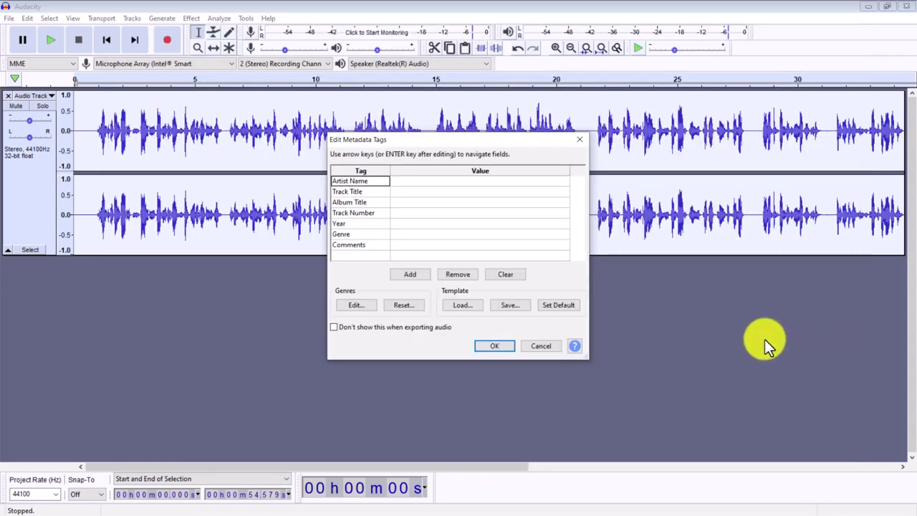
click(503, 348)
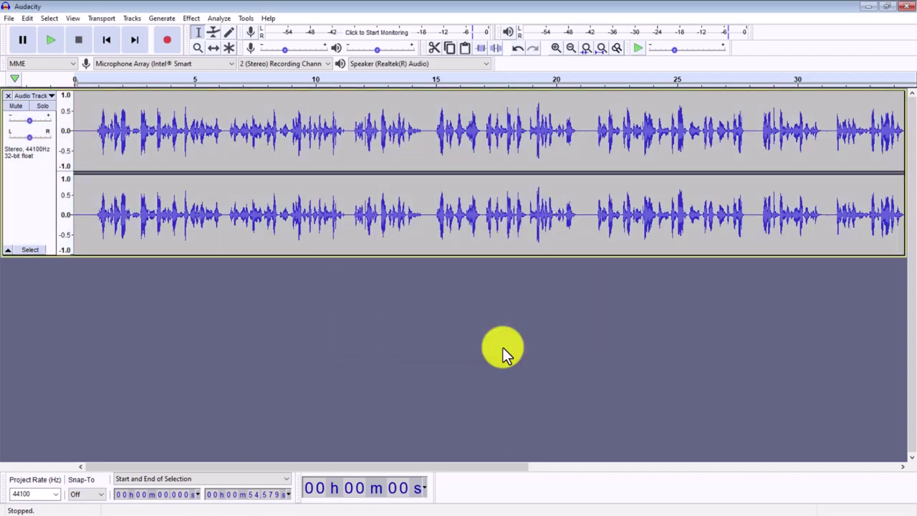
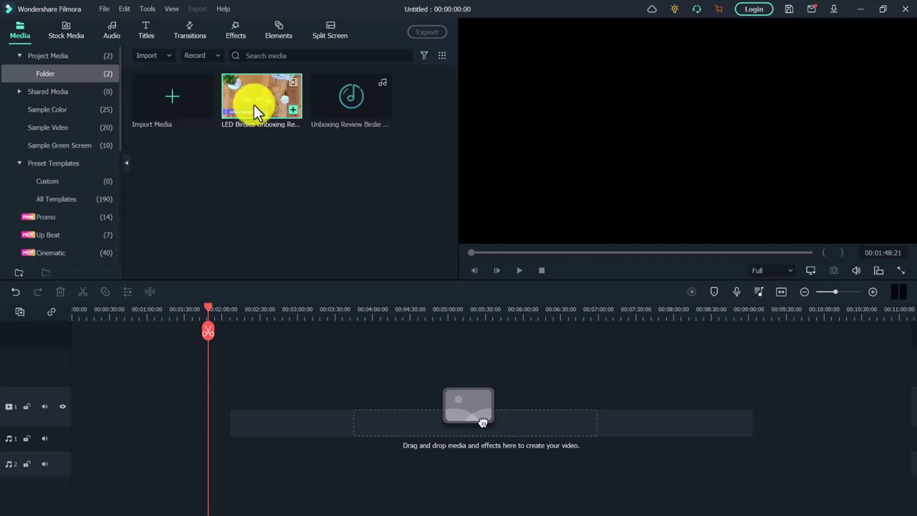
Switch to Wondershare Filmora and place the LED Birdies Unboxing Review video at the start of video track 1
drag(253, 105, 70, 410)
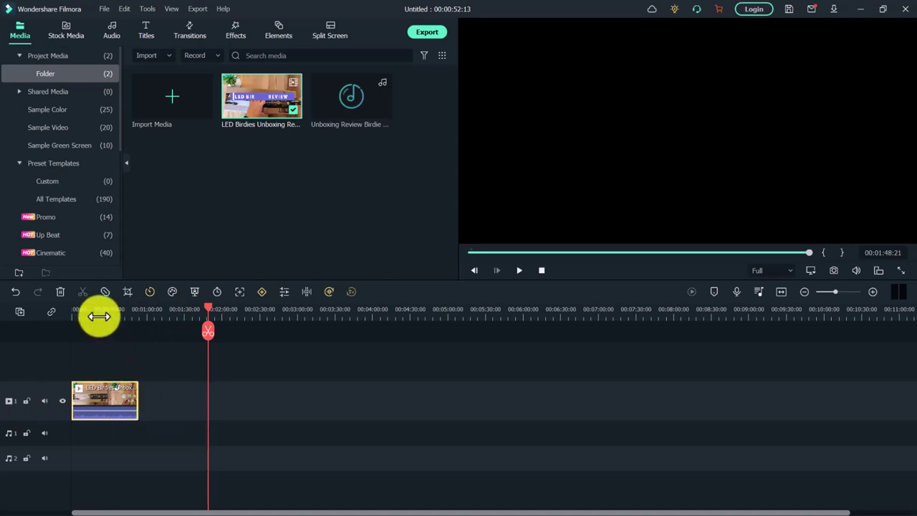
drag(98, 313, 147, 317)
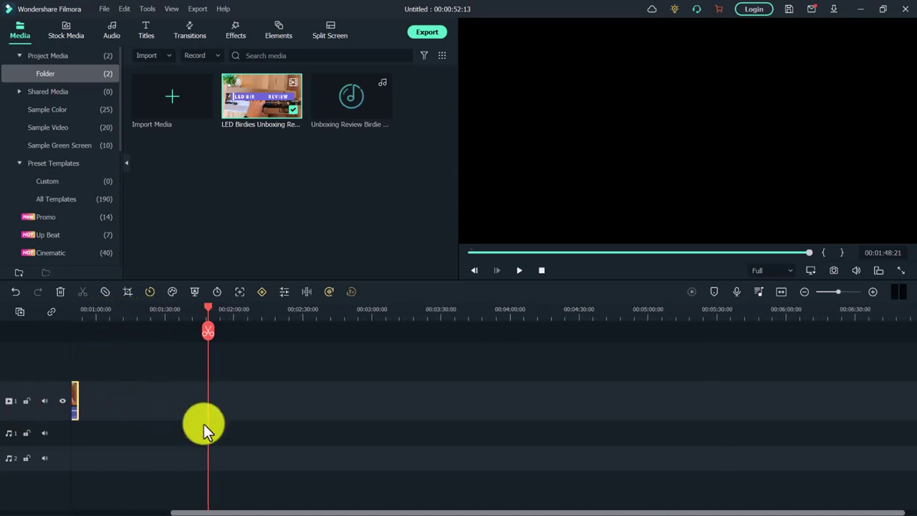
click(779, 293)
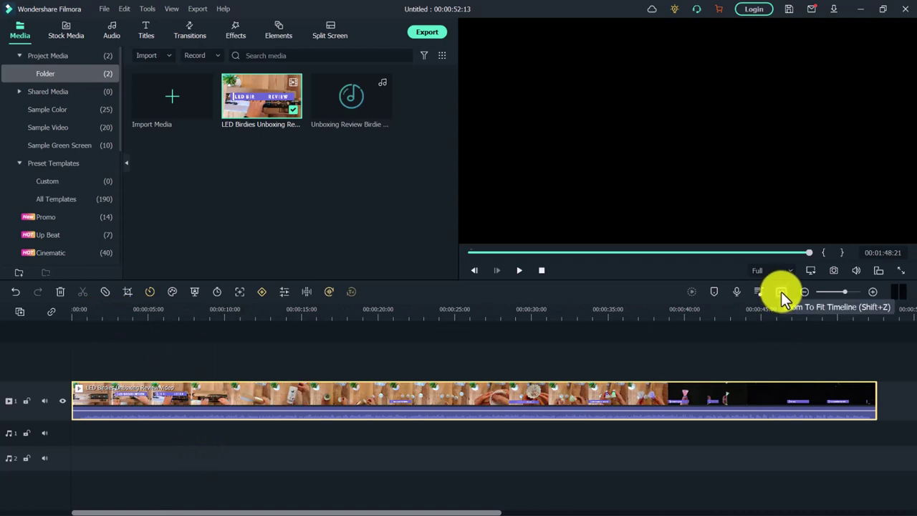
Place the Unboxing Review Birdie Voice Over audio at the start of audio track 1, beneath the video clip
mouse_move(339, 117)
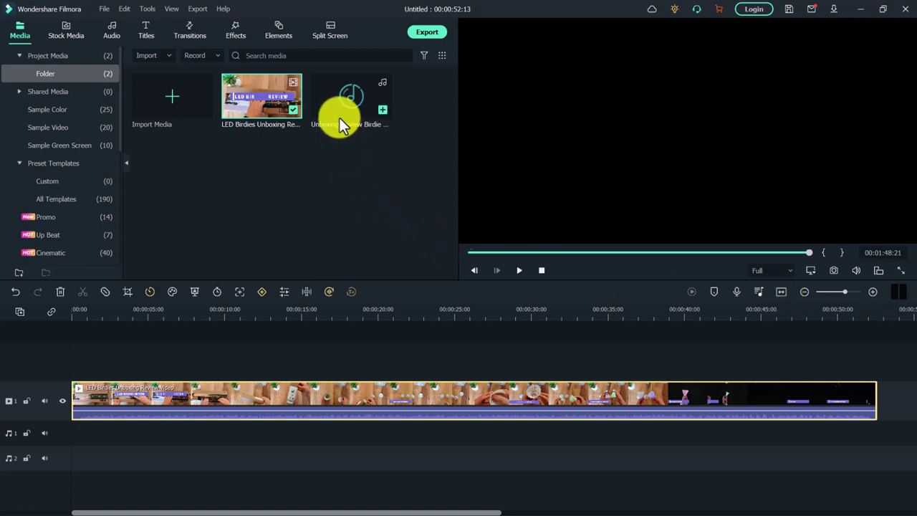
drag(337, 103, 166, 417)
drag(94, 431, 80, 434)
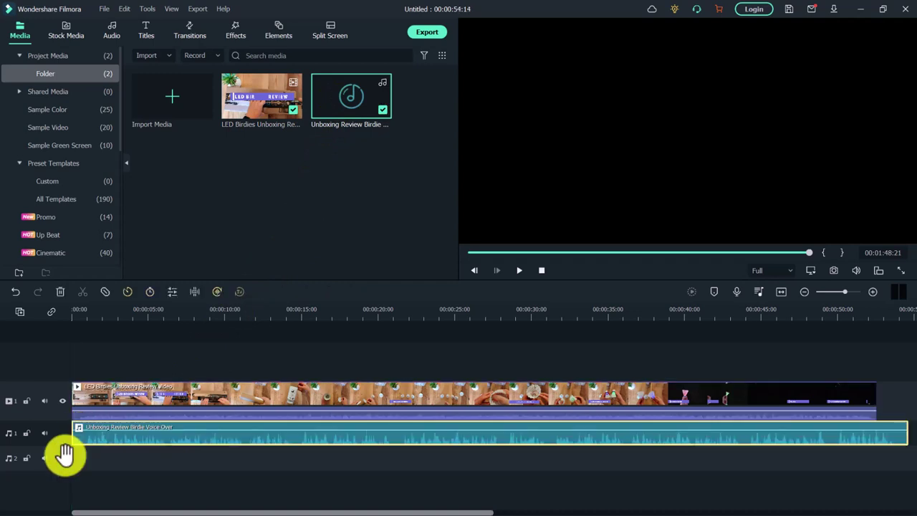
Mute the original sound of the LED Birdies Unboxing Review video clip on video track 1
click(265, 351)
click(293, 393)
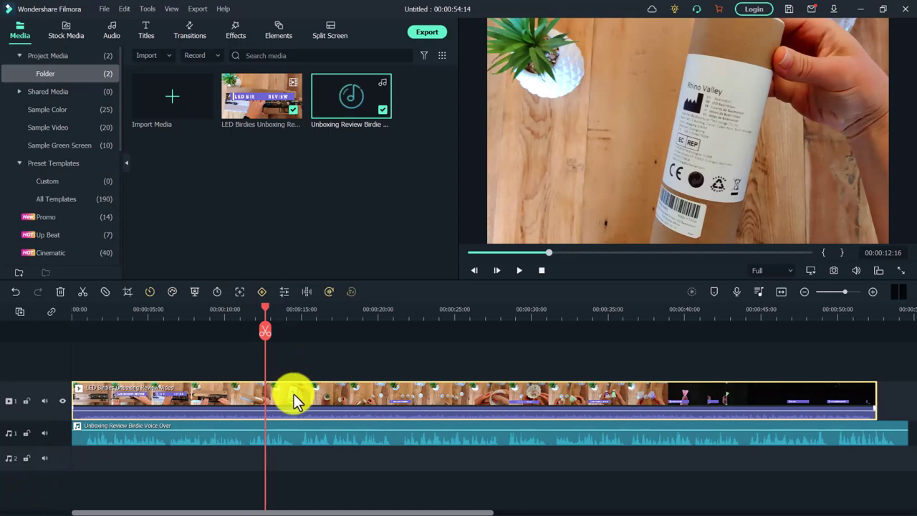
right_click(294, 394)
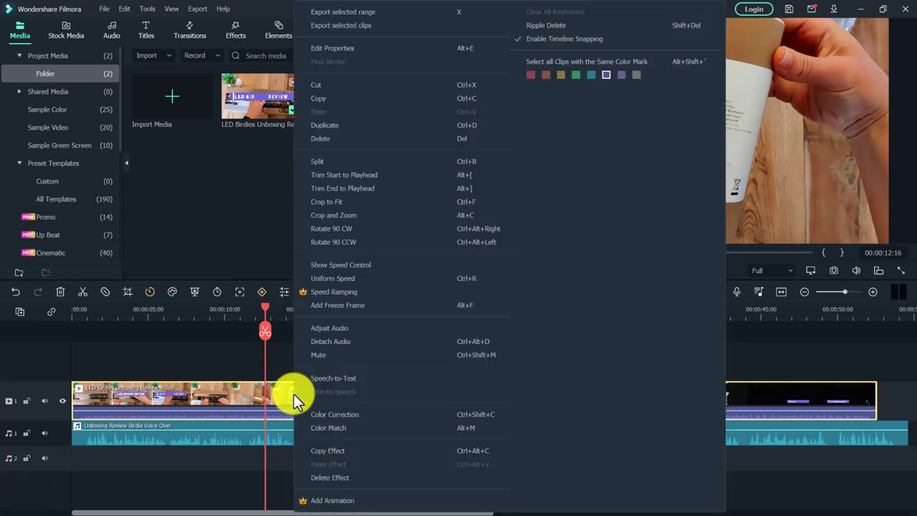
click(310, 356)
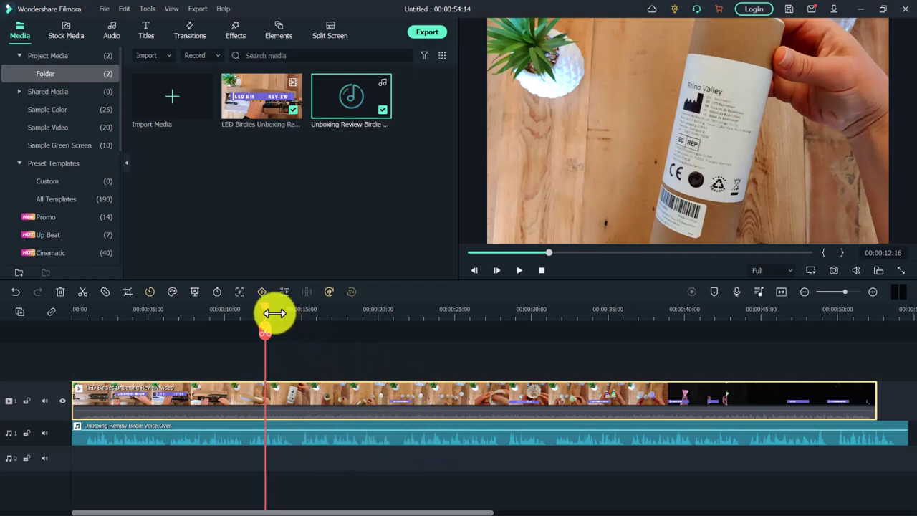
Slow the video clip down to a uniform speed of 0.95 and apply the change
drag(265, 303, 387, 312)
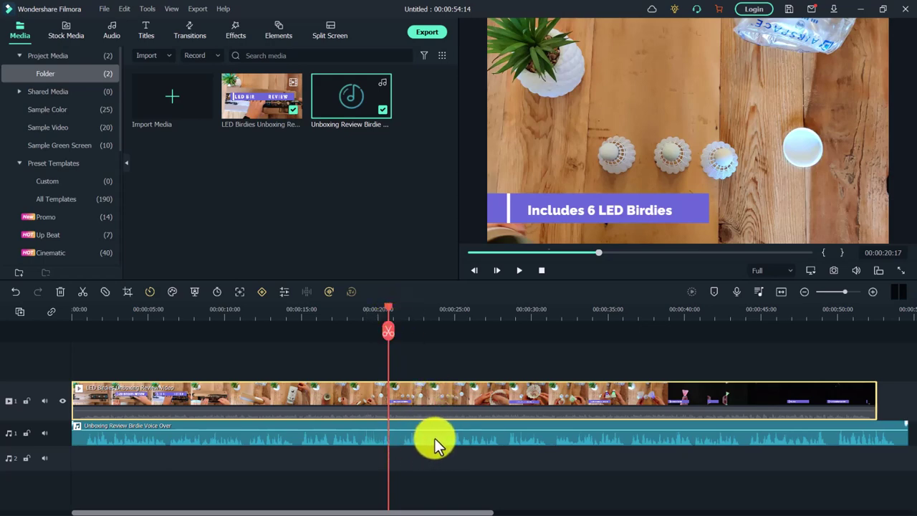
right_click(425, 399)
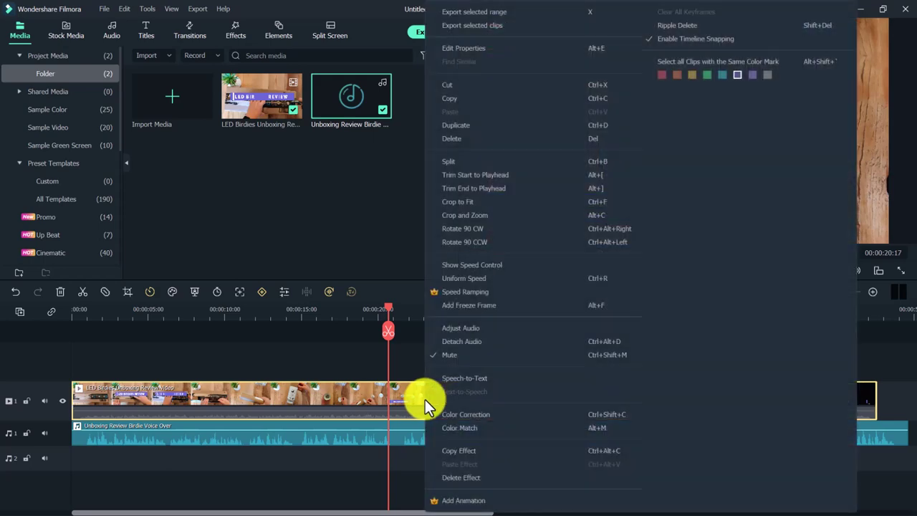
click(449, 278)
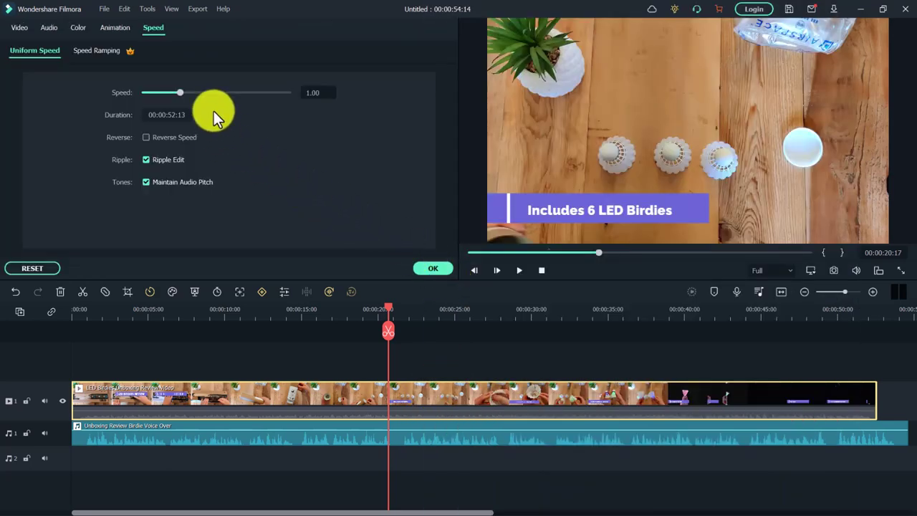
drag(177, 90, 180, 91)
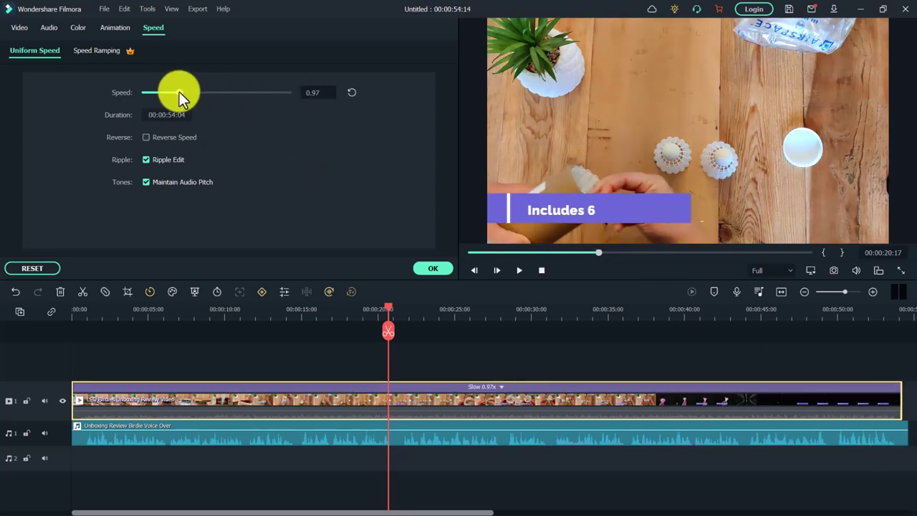
drag(179, 94, 178, 93)
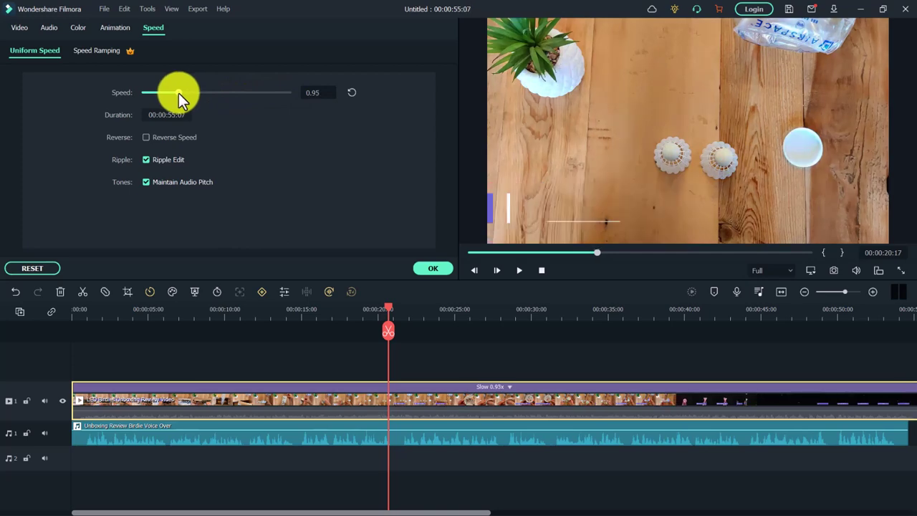
click(427, 267)
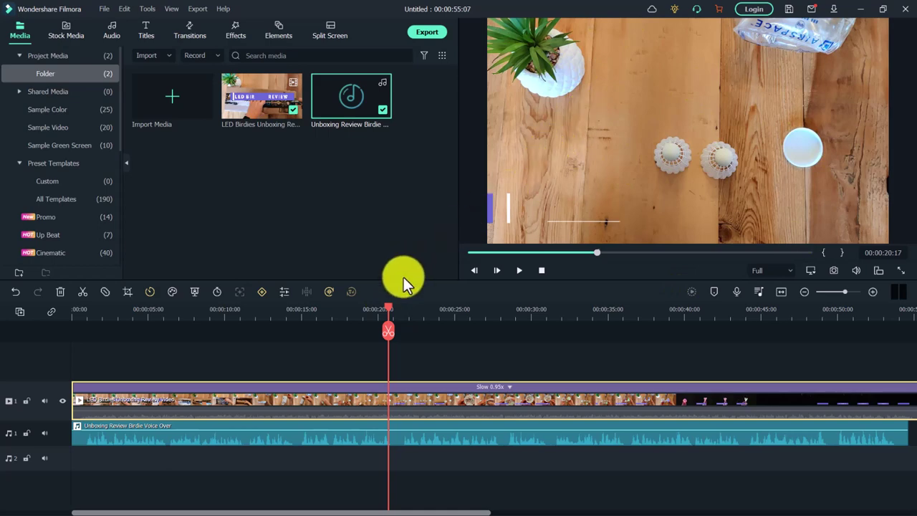
Play the timeline from the beginning to check how the voice-over lines up with the video
drag(389, 319, 78, 361)
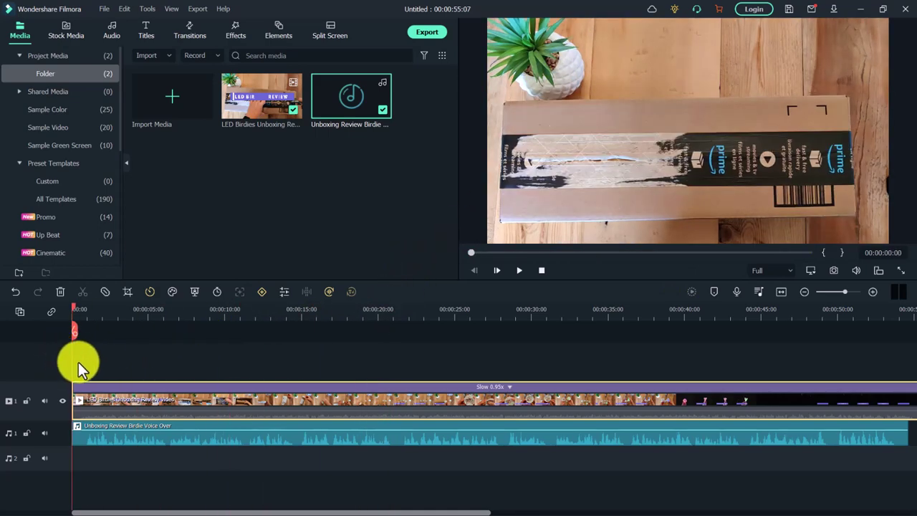
click(519, 270)
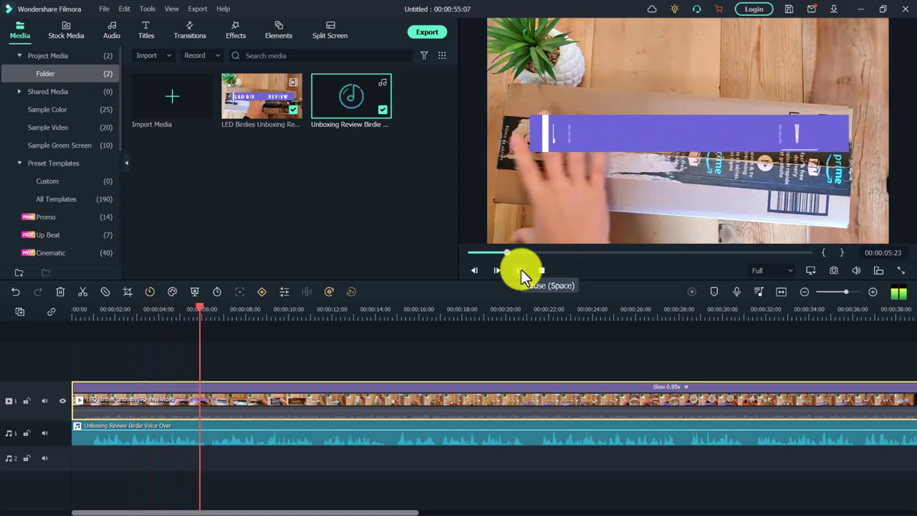
click(238, 316)
Split the voice-over at 00:00:00:18, delete the short opening piece, and keep the remaining audio at the start of audio track 1
drag(234, 309, 87, 336)
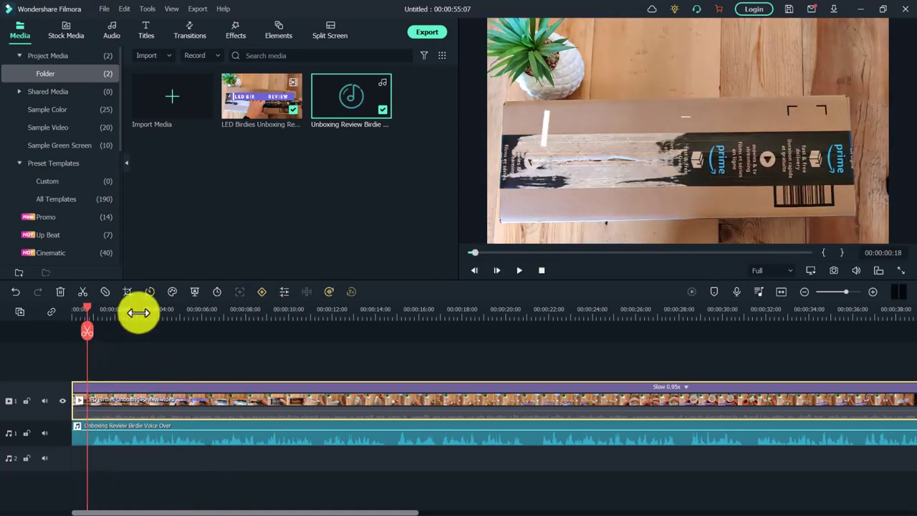
drag(164, 311, 208, 312)
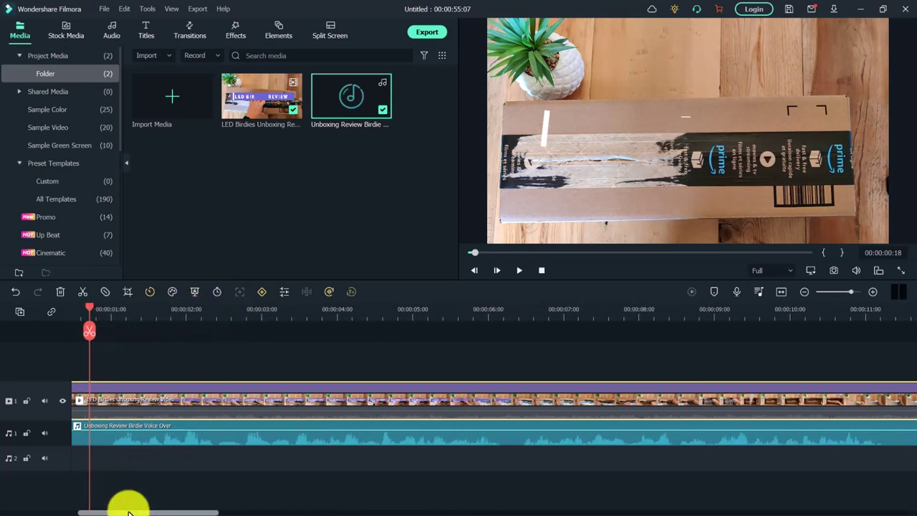
drag(126, 510, 107, 510)
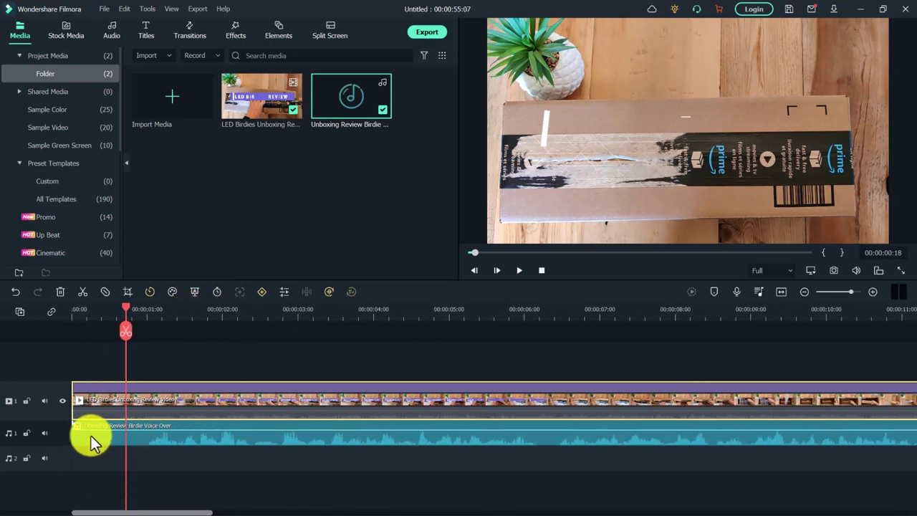
click(127, 438)
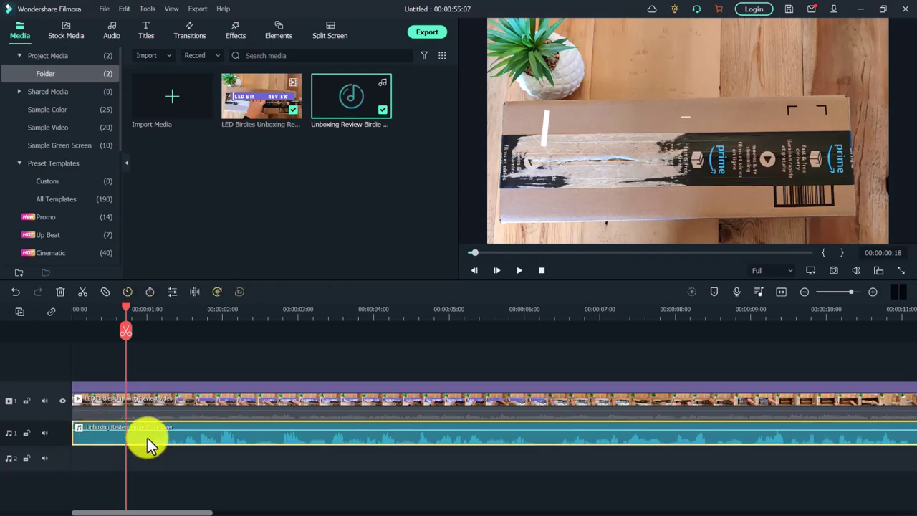
click(127, 332)
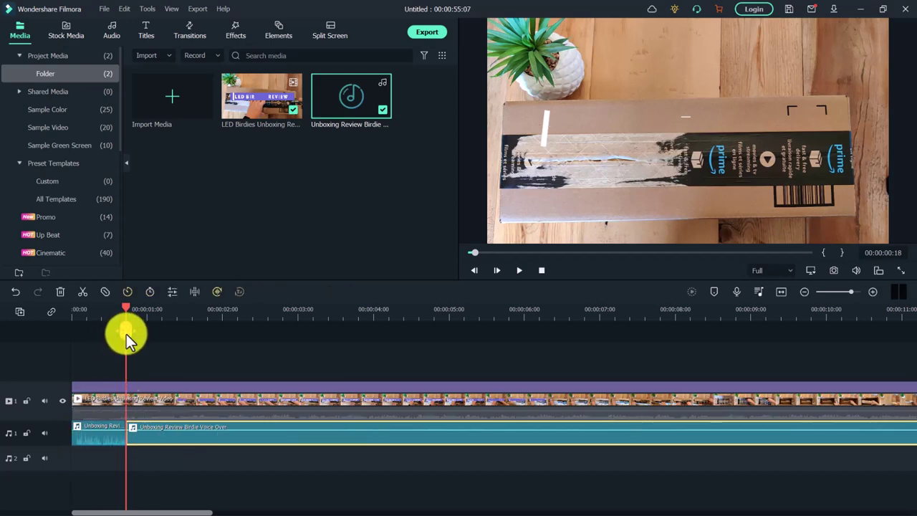
click(104, 437)
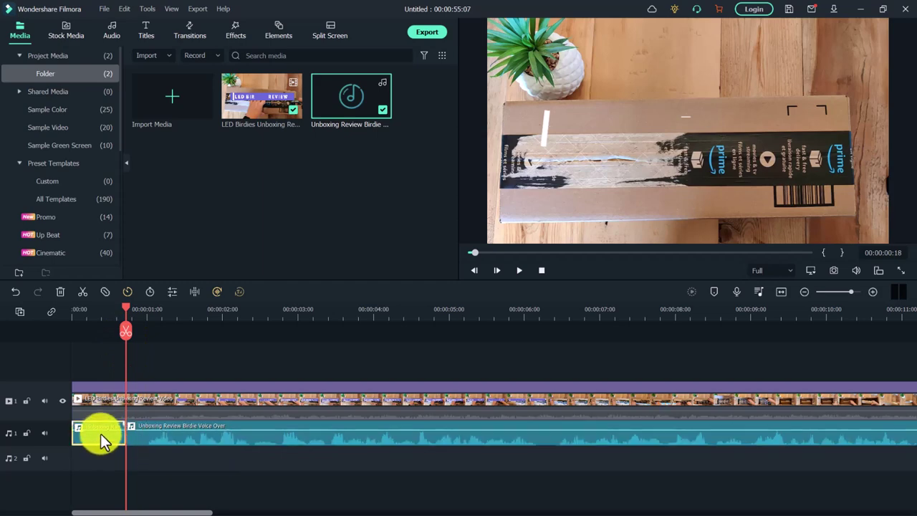
key(Delete)
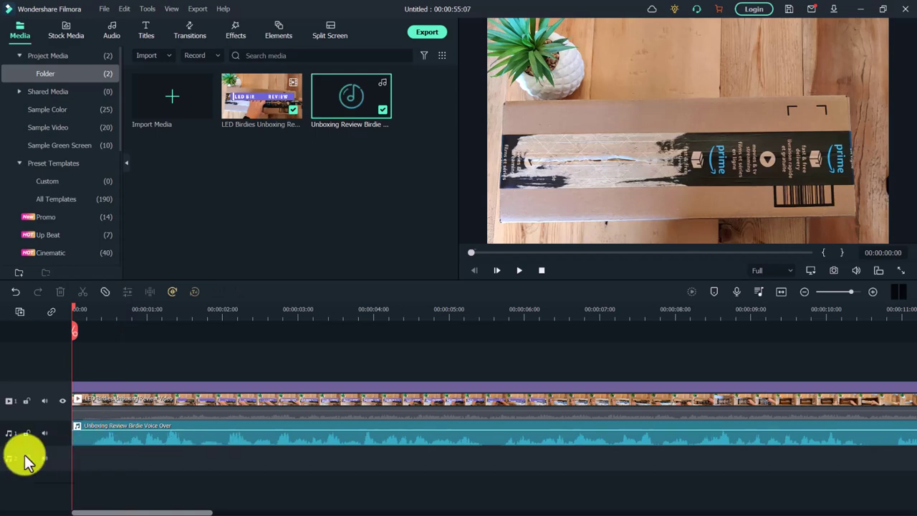
click(92, 438)
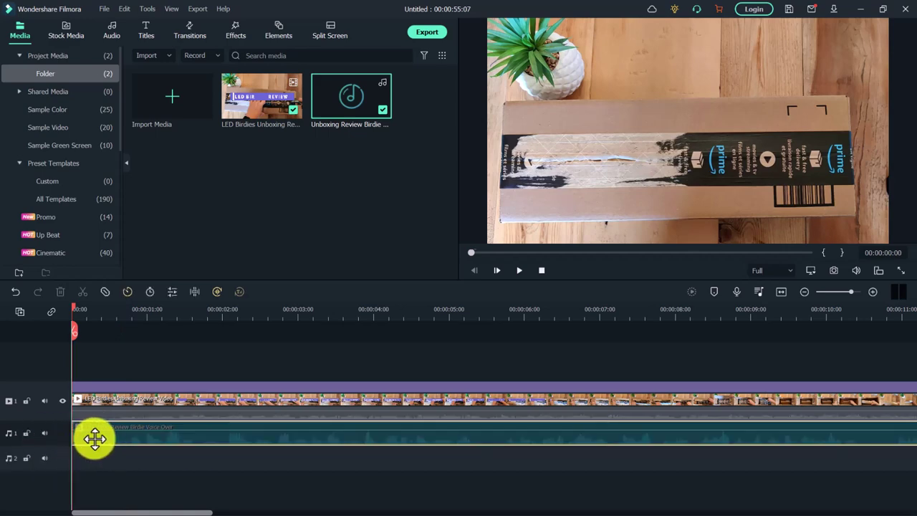
mouse_move(94, 439)
mouse_down()
mouse_move(122, 436)
mouse_move(108, 437)
mouse_up()
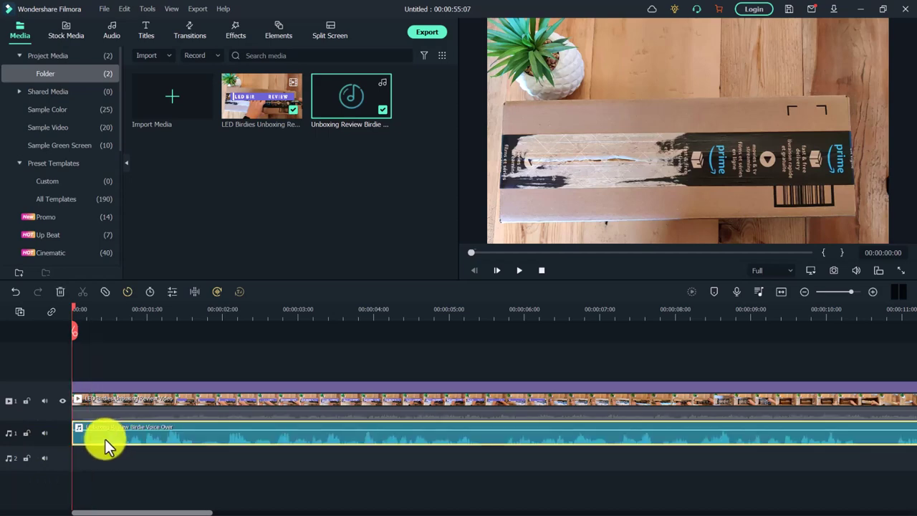
Split the voice-over at 00:00:05:14 and shift the part after the cut to begin at about 6.4 seconds
click(520, 270)
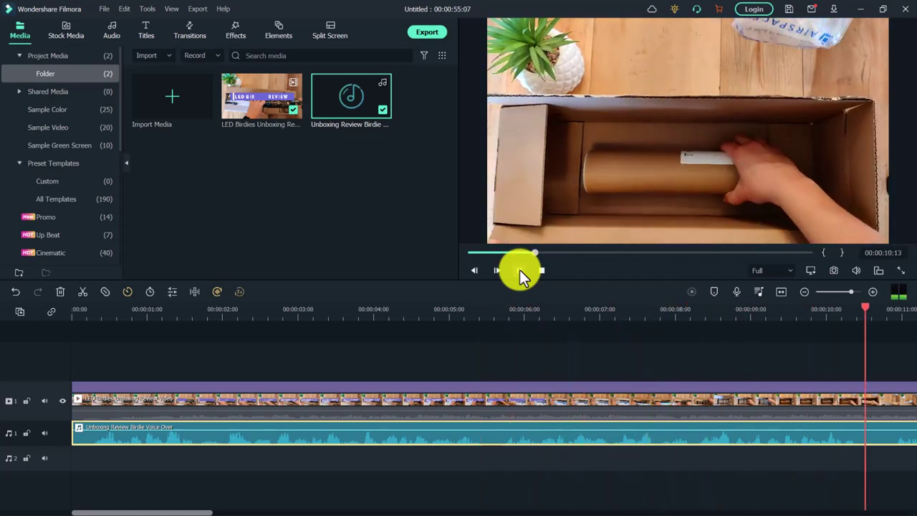
click(519, 270)
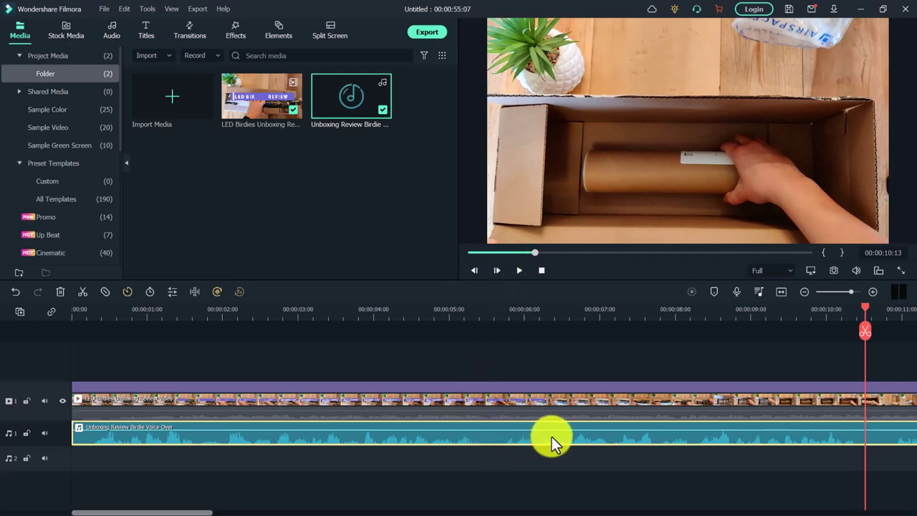
click(486, 310)
drag(484, 309, 490, 309)
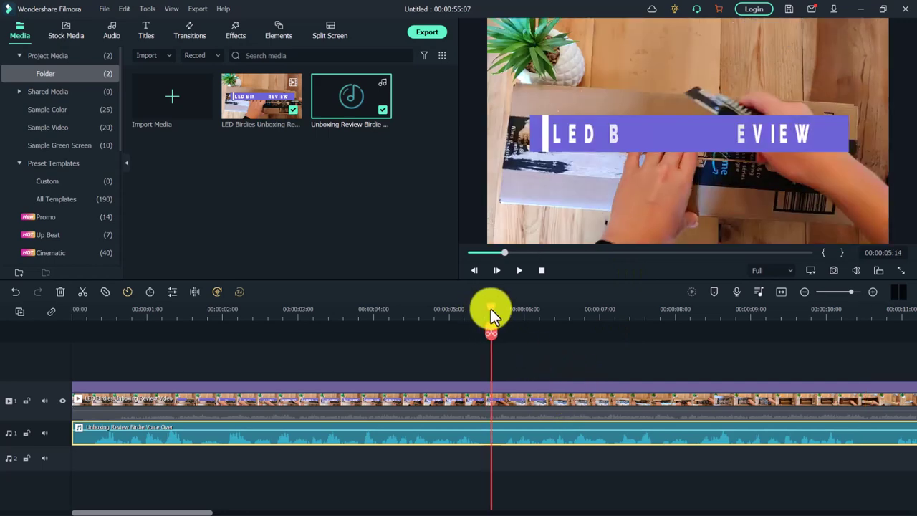
key(ctrl+b)
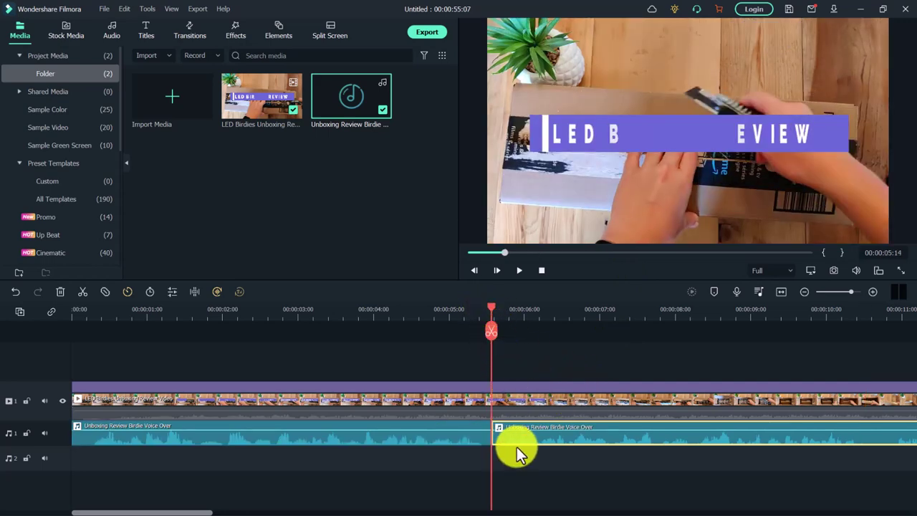
drag(515, 441, 574, 432)
Split the voice-over at 00:00:11:14 and shift the part after the cut to begin at about 17 seconds
click(519, 270)
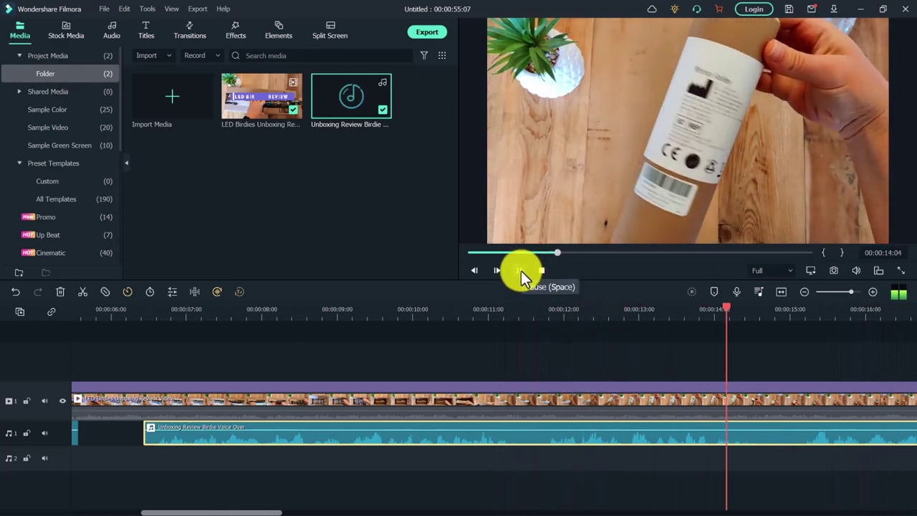
click(520, 271)
drag(488, 310, 531, 315)
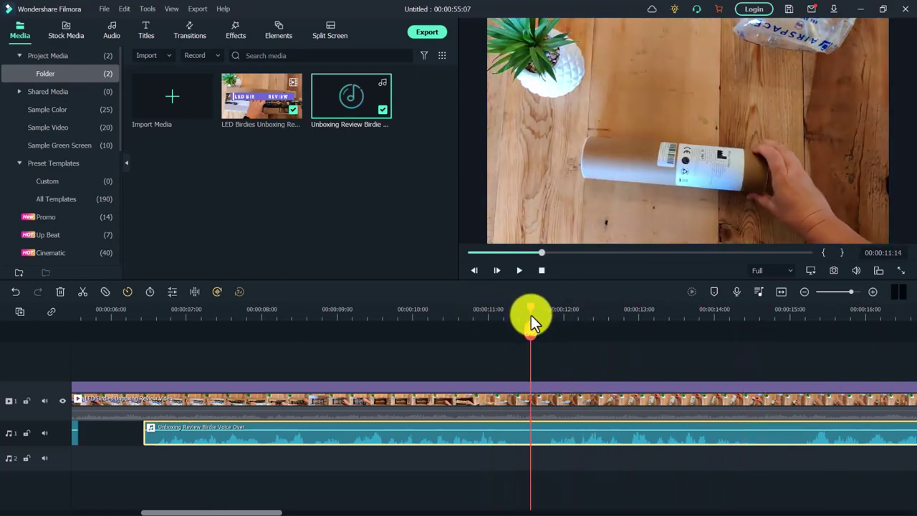
click(529, 332)
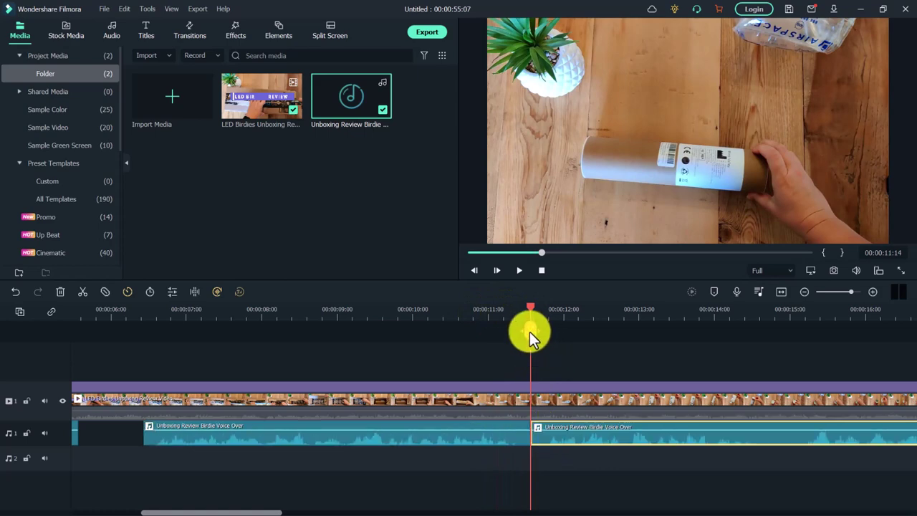
drag(560, 443, 723, 438)
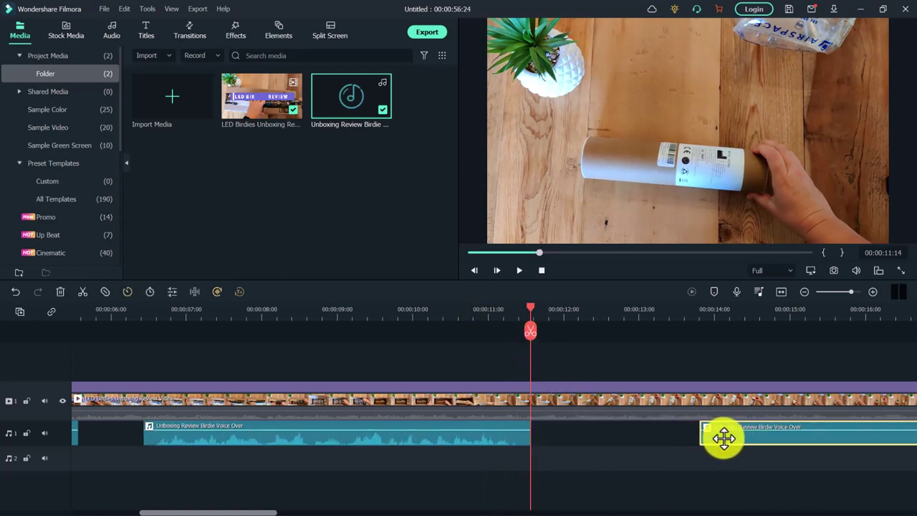
click(704, 308)
drag(706, 310, 831, 322)
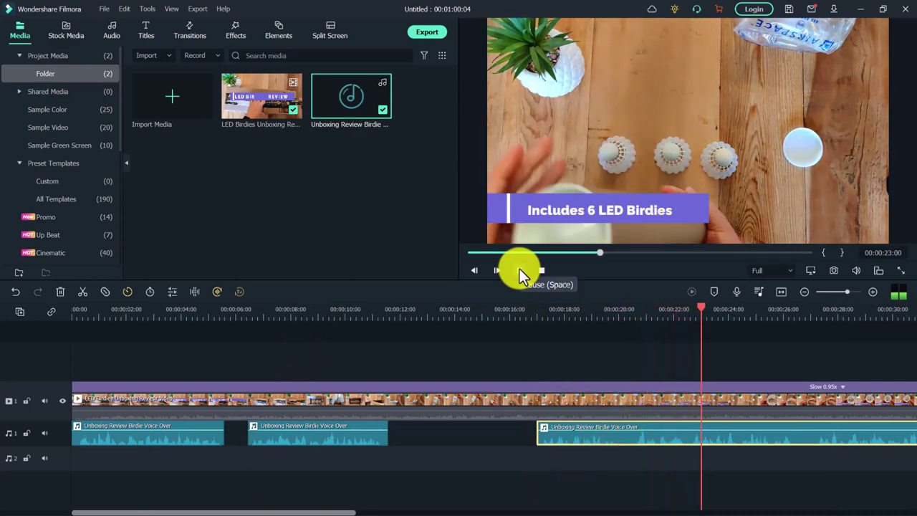
Split the voice-over at 00:00:20:05 and shift the part after the cut to begin at about 23.3 seconds
click(520, 270)
drag(605, 310, 624, 310)
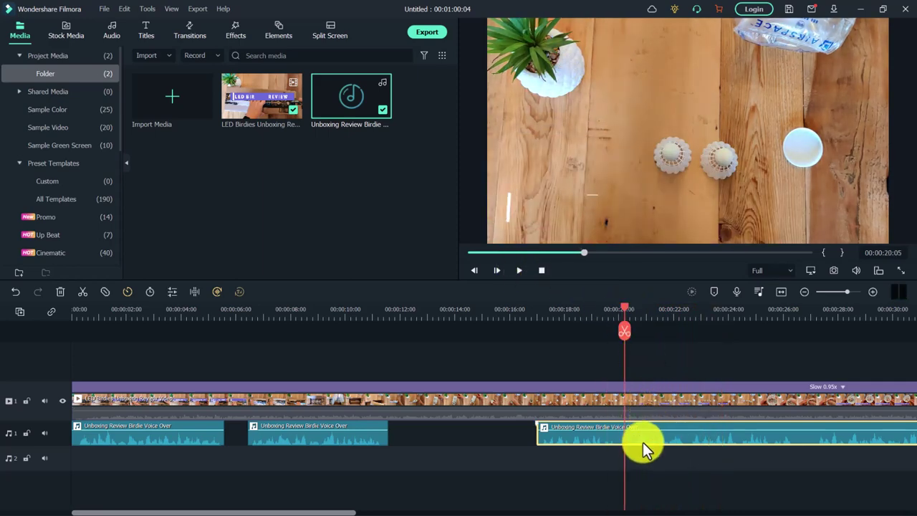
click(626, 334)
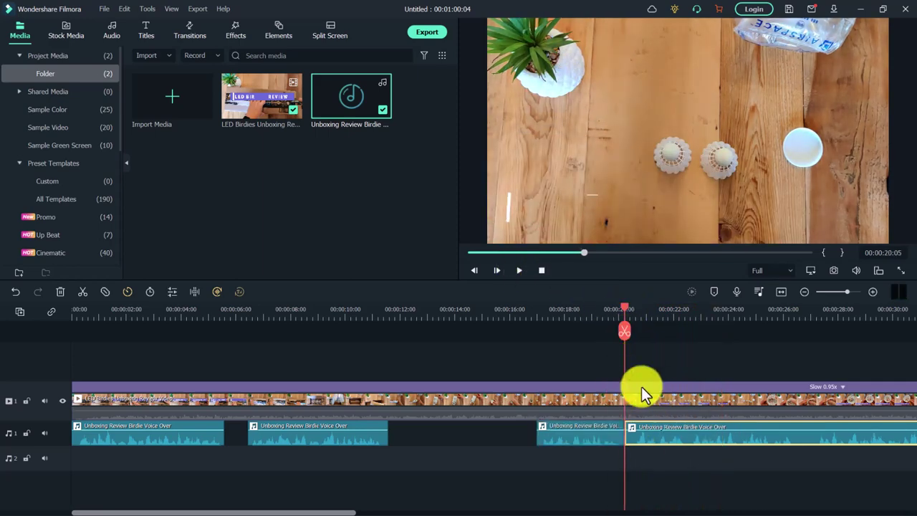
scroll(465, 442, right, 3)
drag(465, 441, 556, 440)
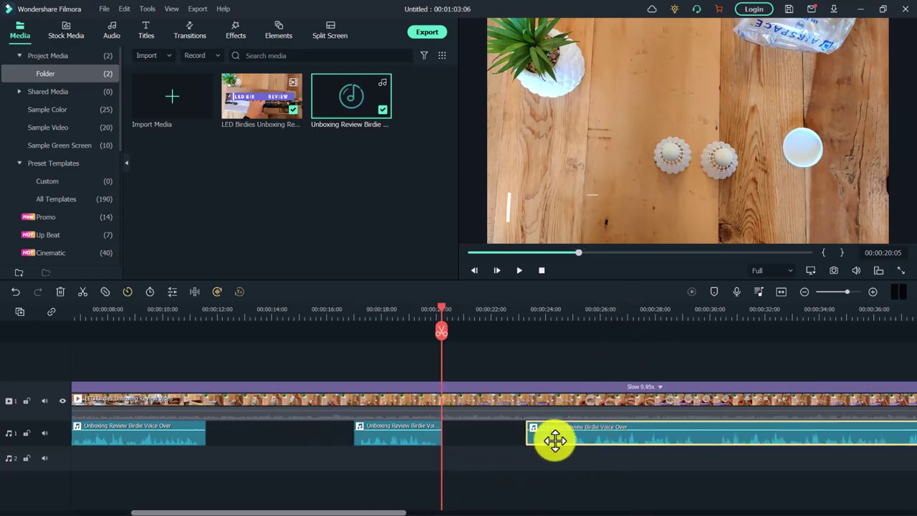
Shift the last voice-over clip to begin at 00:00:26:00 and play the timeline from just before it
click(582, 312)
drag(582, 312, 600, 312)
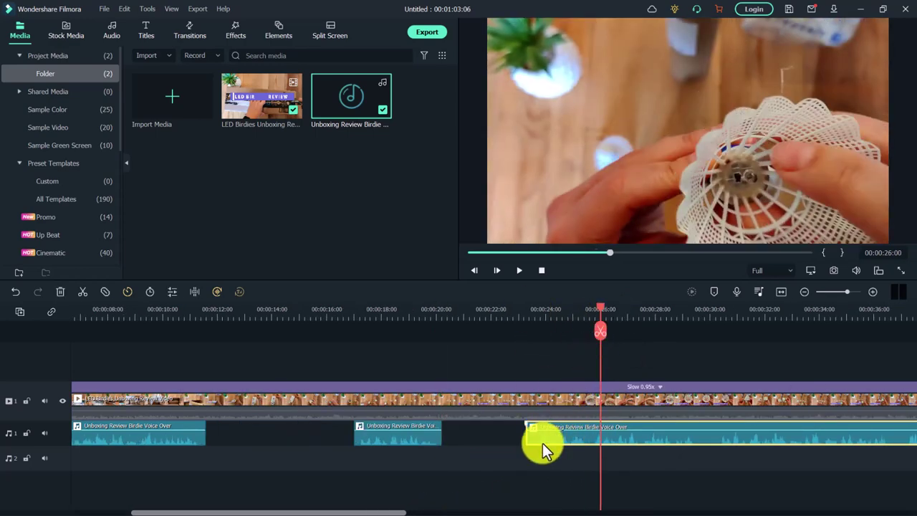
key(ctrl+b)
drag(616, 439, 616, 436)
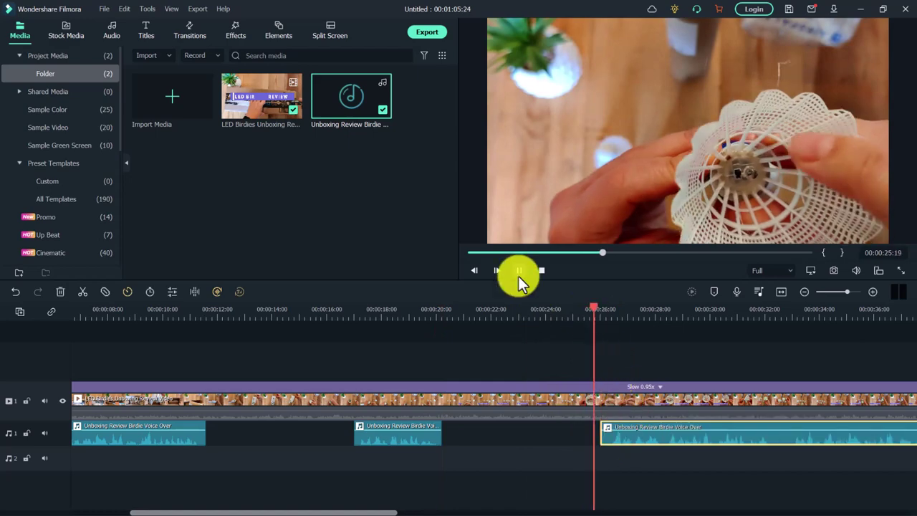
click(518, 270)
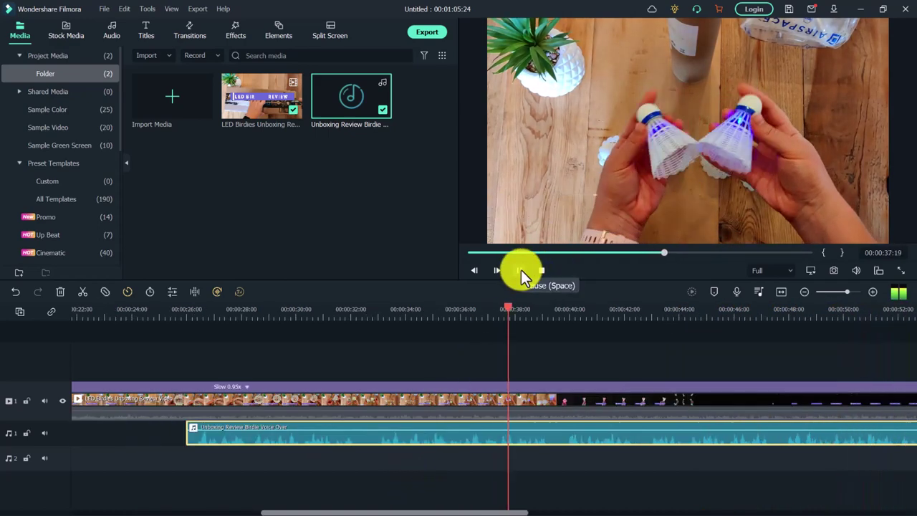
Split the voice-over at 00:00:55:04, just before the video's end, and delete the part after the cut
click(521, 269)
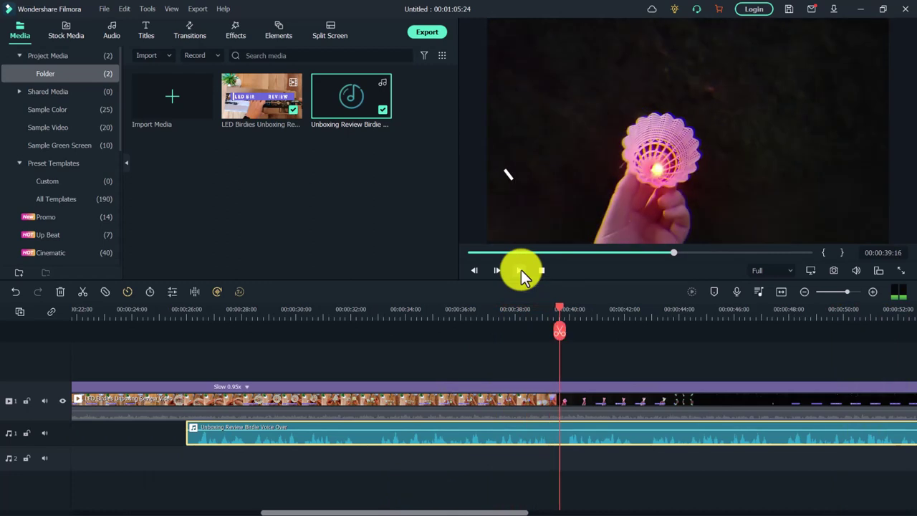
key(Down)
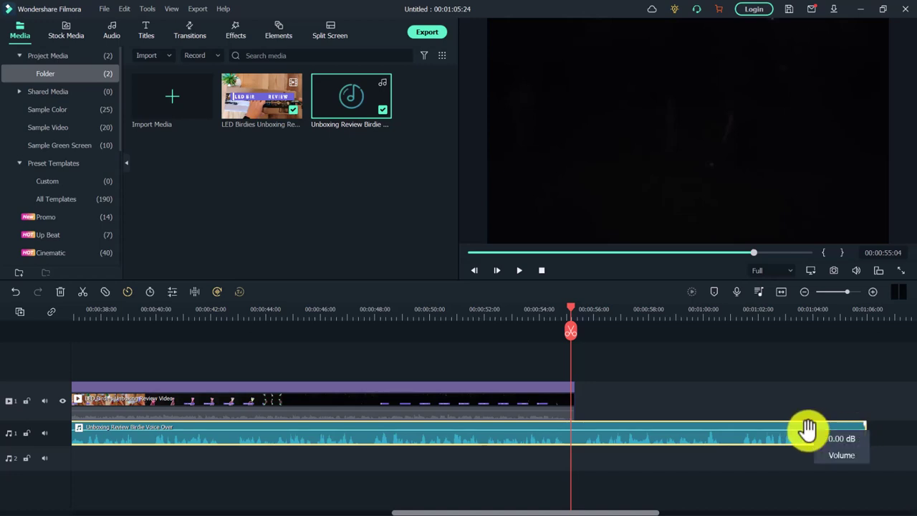
click(574, 332)
key(Delete)
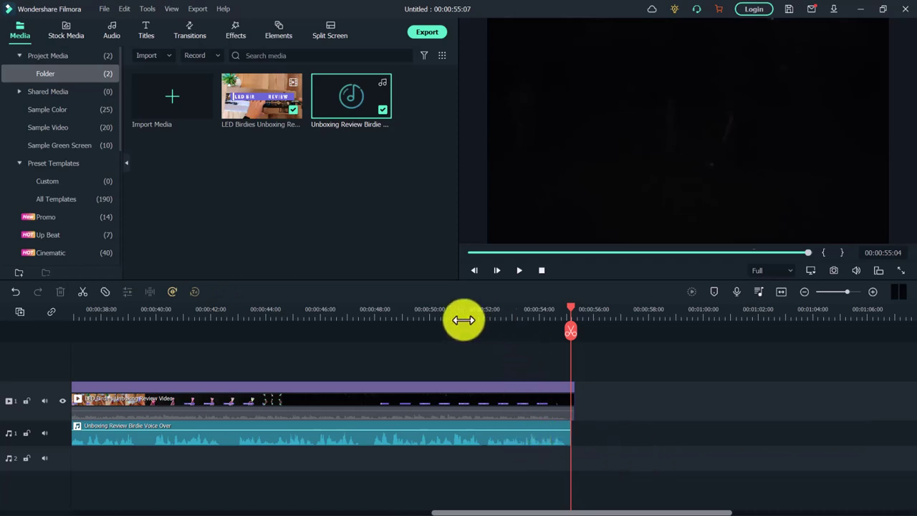
drag(463, 317, 531, 317)
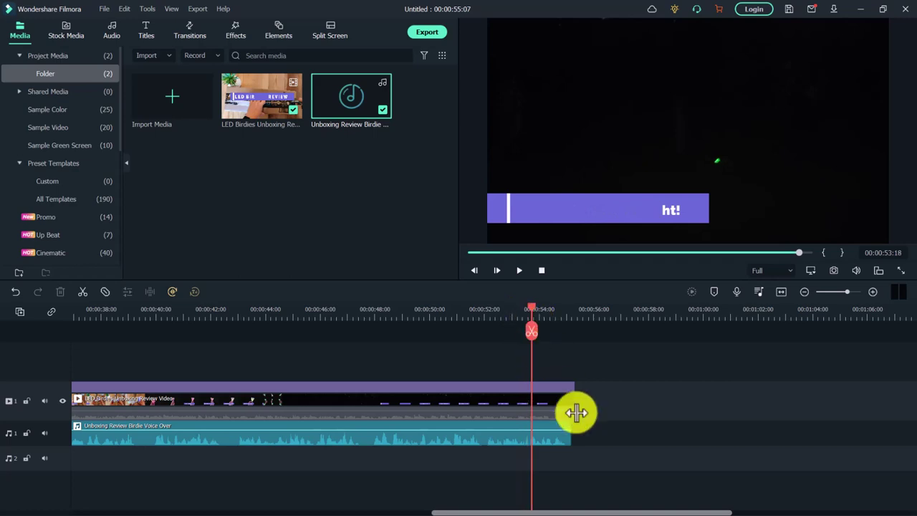
Import the summer-tropical-pop music file and place it on the second audio track from the start of the timeline
drag(579, 511, 172, 511)
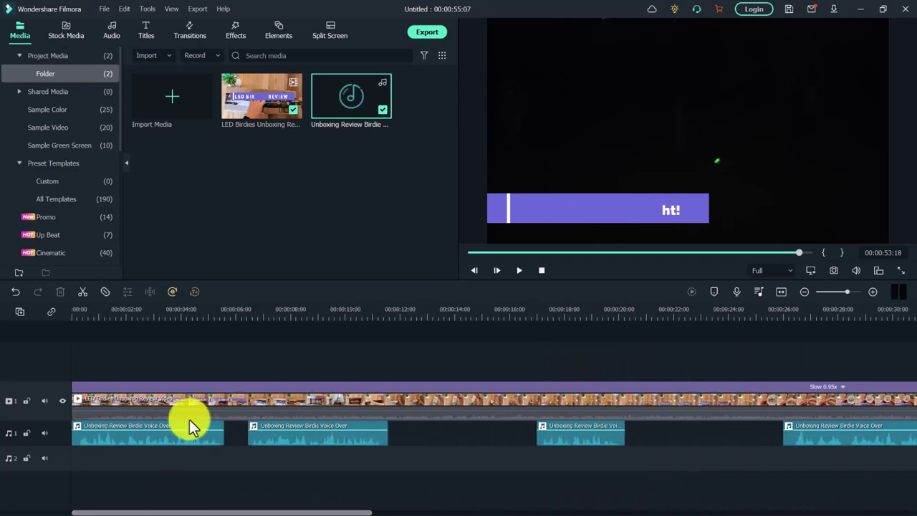
click(170, 108)
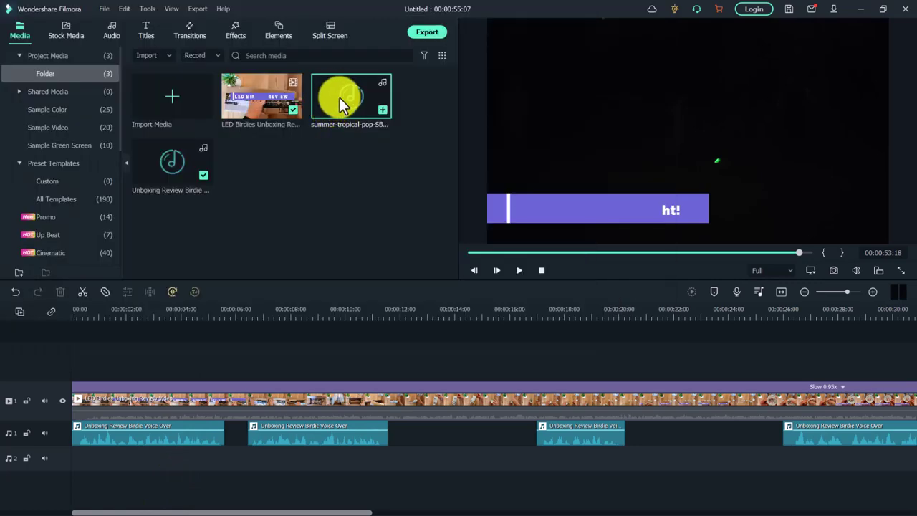
drag(339, 97, 71, 468)
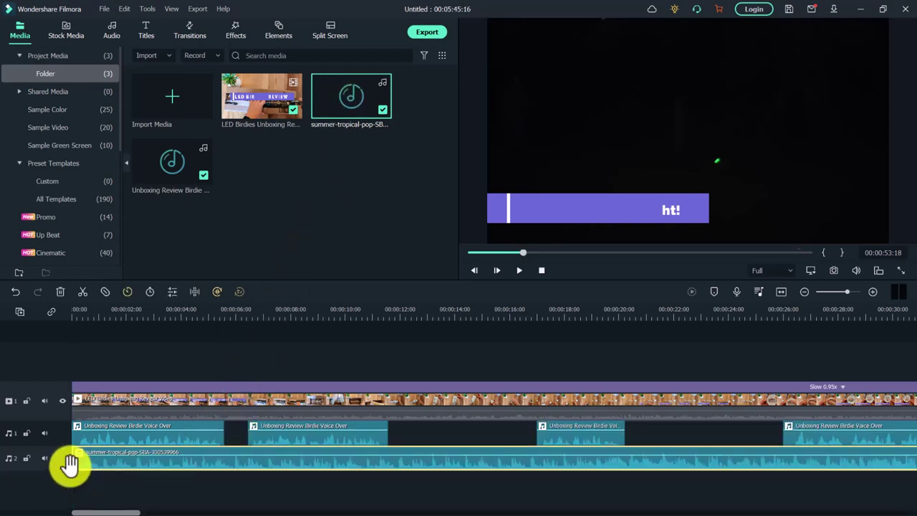
click(22, 311)
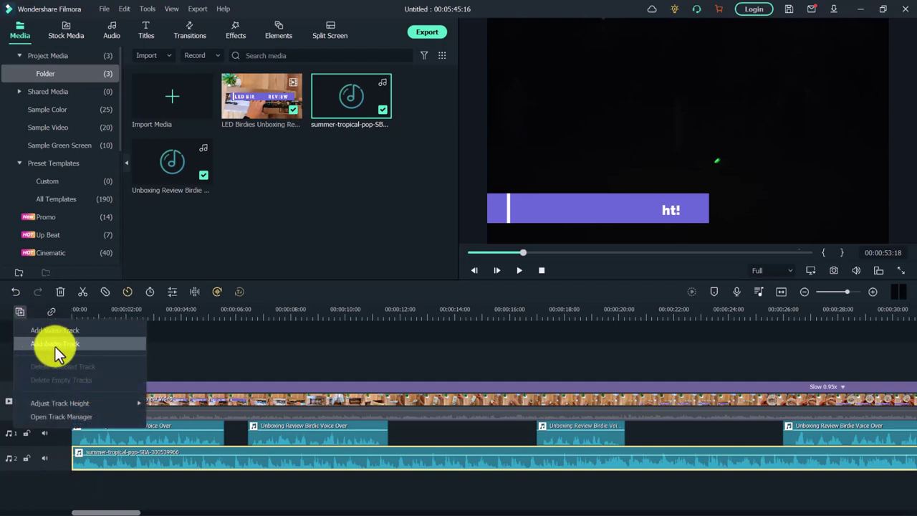
click(190, 351)
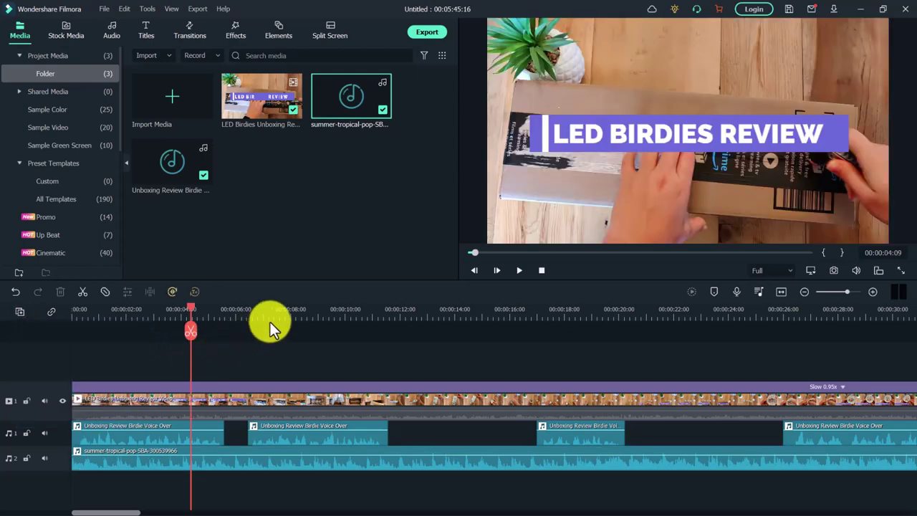
Split the music clip at 00:00:55:21, just past the video's end, and delete the part after the cut
drag(228, 310, 184, 315)
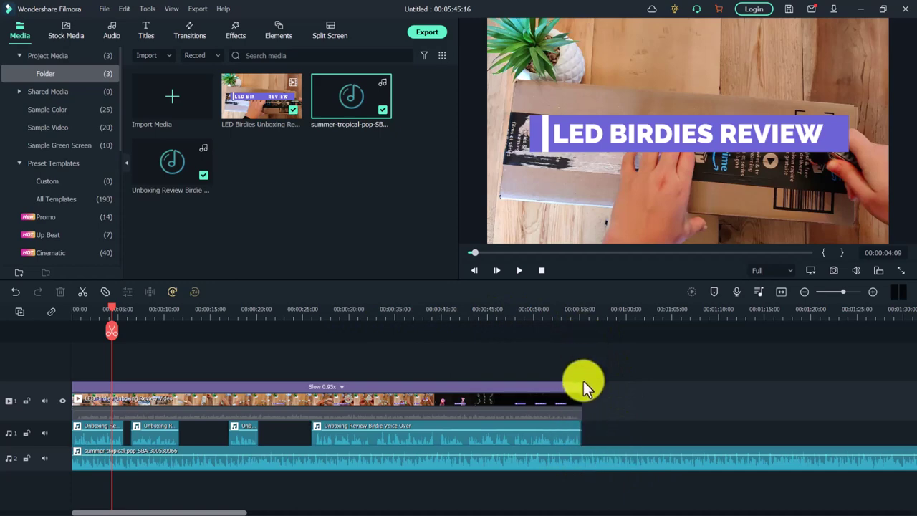
click(588, 313)
drag(593, 315, 587, 320)
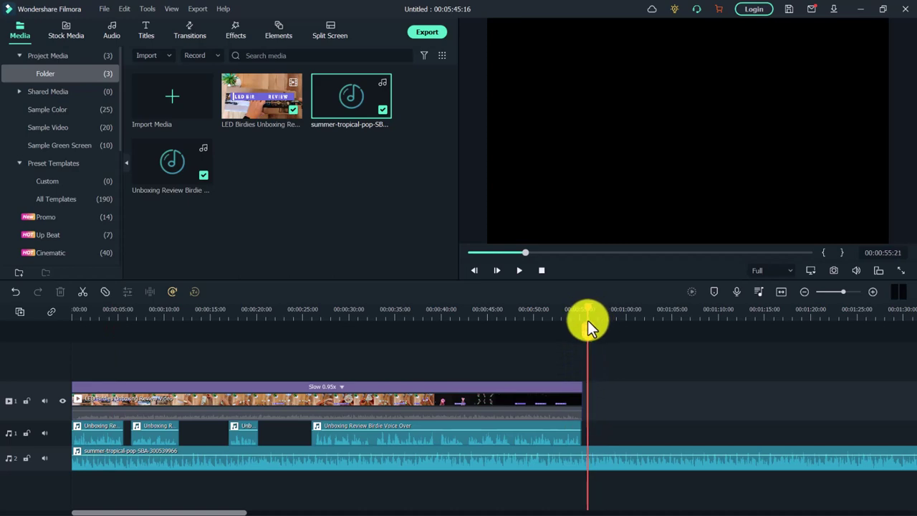
click(607, 462)
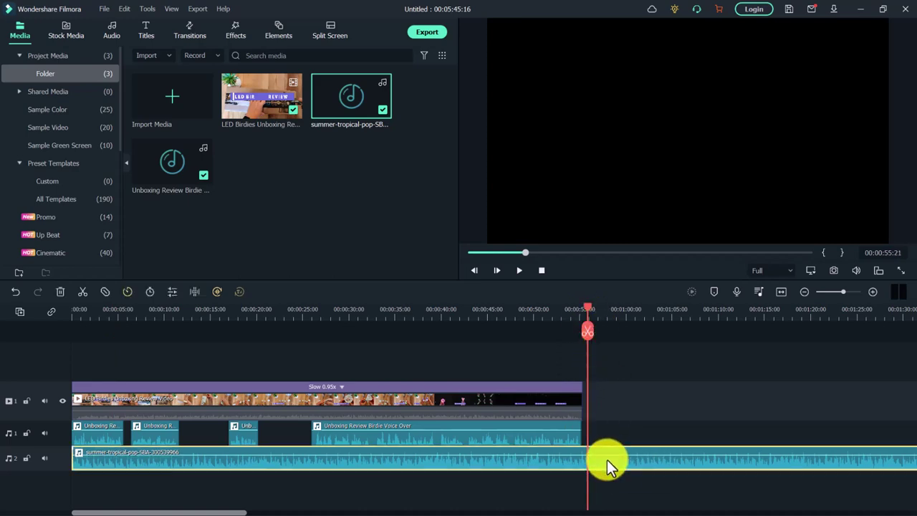
click(591, 330)
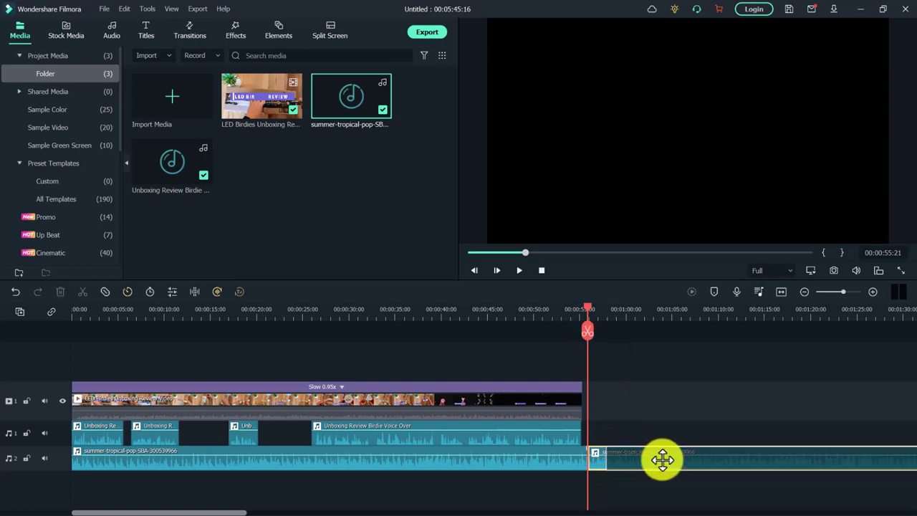
drag(619, 461, 639, 462)
key(Delete)
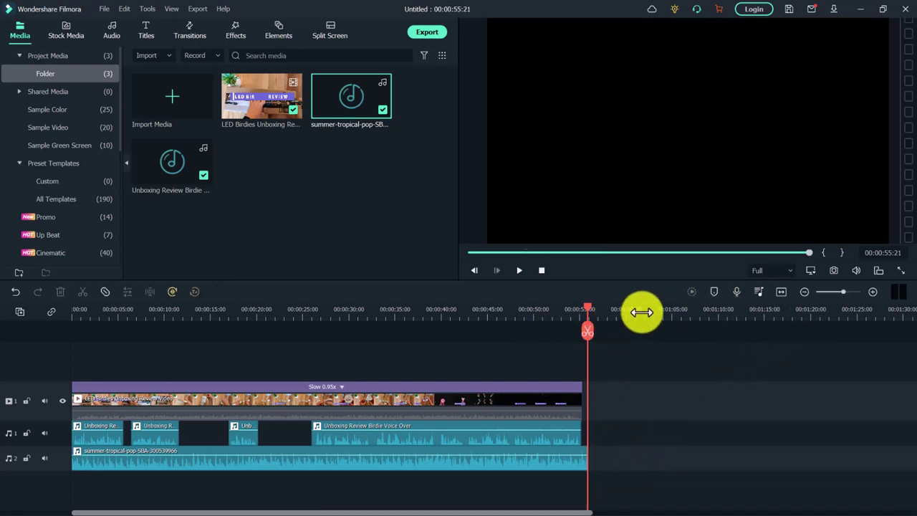
Trim the end of the music clip to line up with the video's end at 00:00:55:07
drag(643, 313, 724, 313)
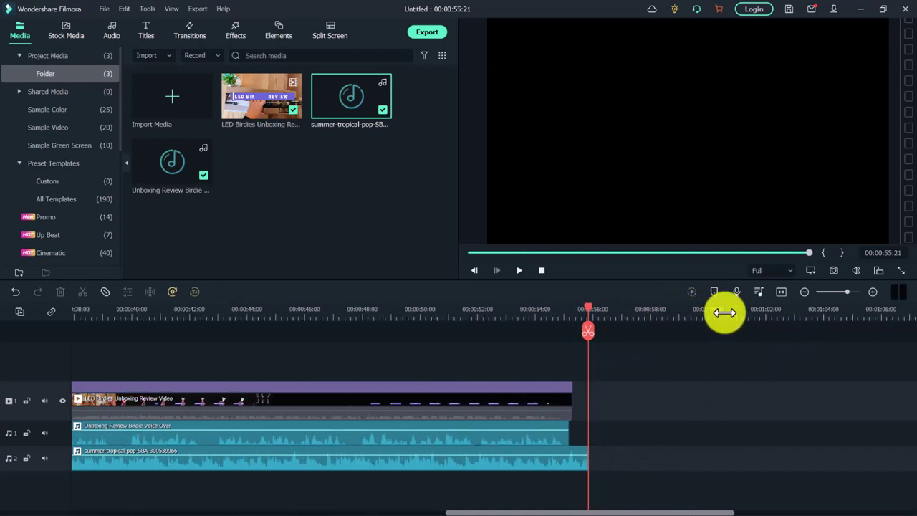
click(584, 461)
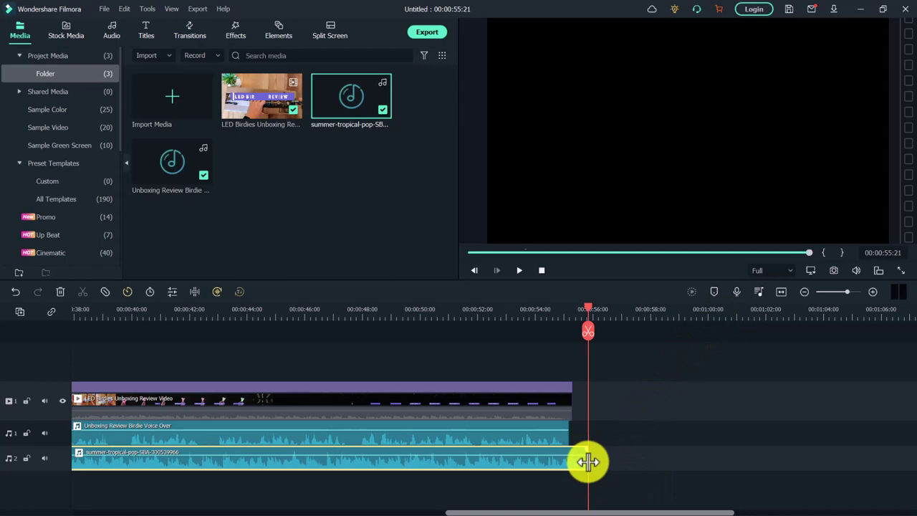
drag(587, 462, 575, 464)
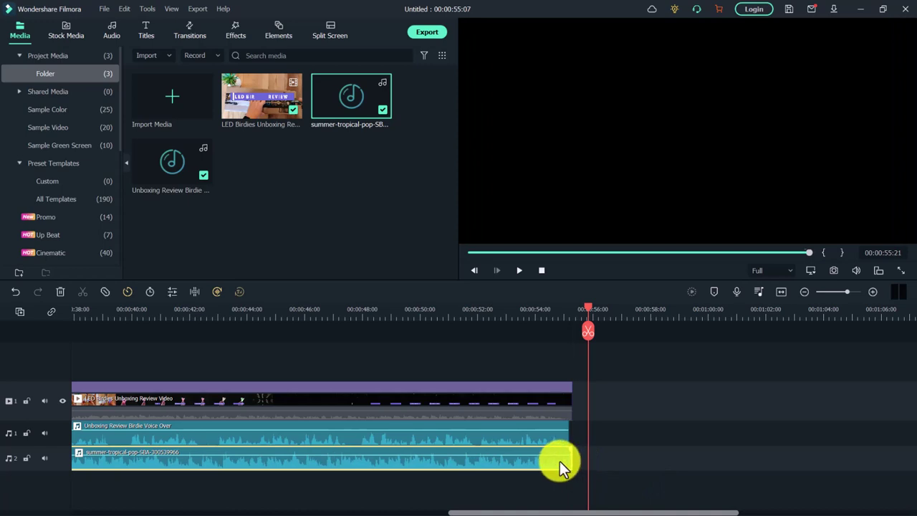
Give the music clip a 4.32 s fade-out and fit the whole project into the timeline
double_click(559, 461)
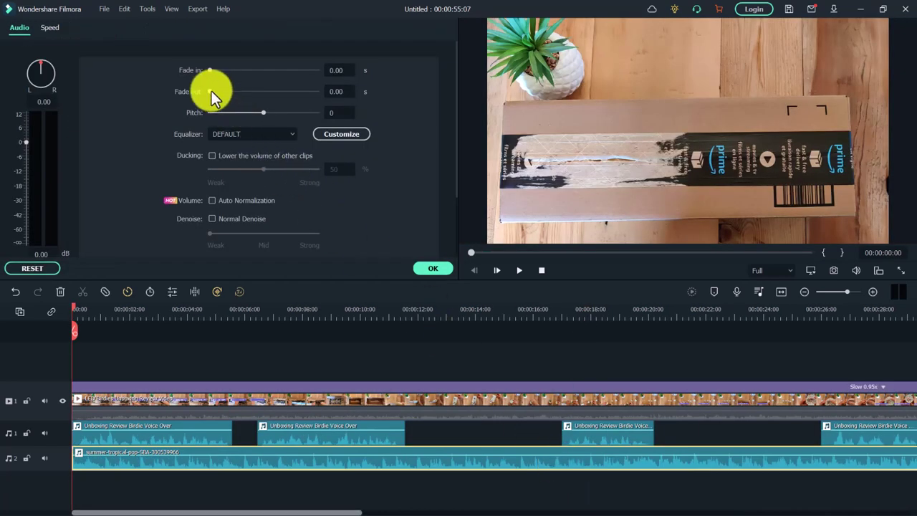
drag(210, 91, 218, 91)
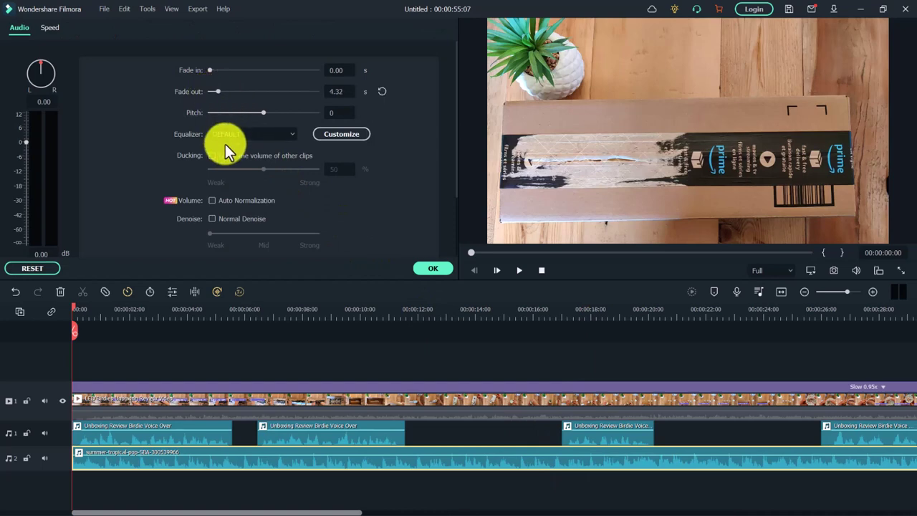
drag(256, 511, 639, 513)
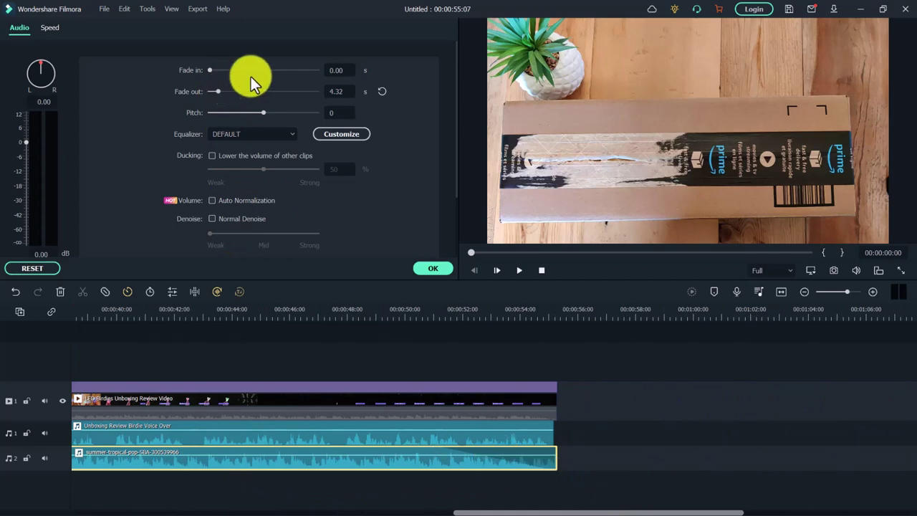
drag(219, 91, 225, 90)
key(ctrl+z)
key(shift+z)
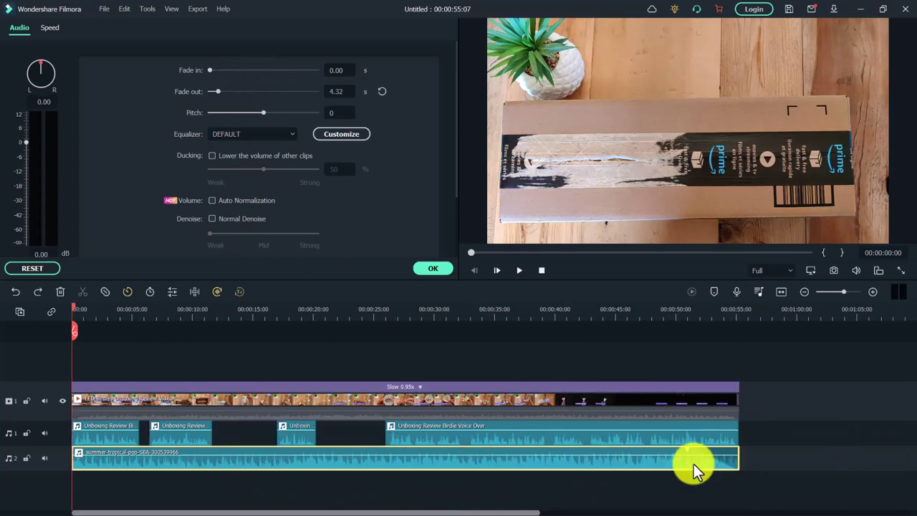
Lower the music clip's volume to -30.31 dB and play the timeline to check its balance with the voice-over
drag(27, 143, 25, 168)
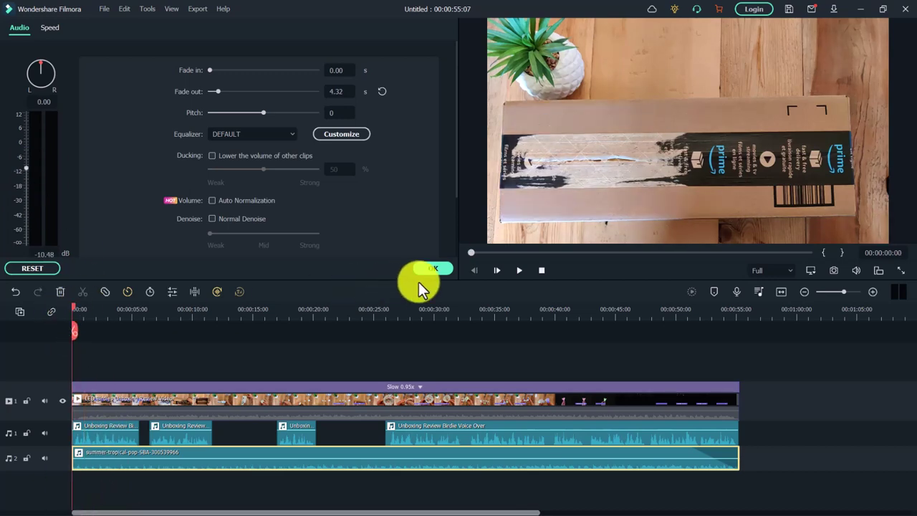
click(520, 269)
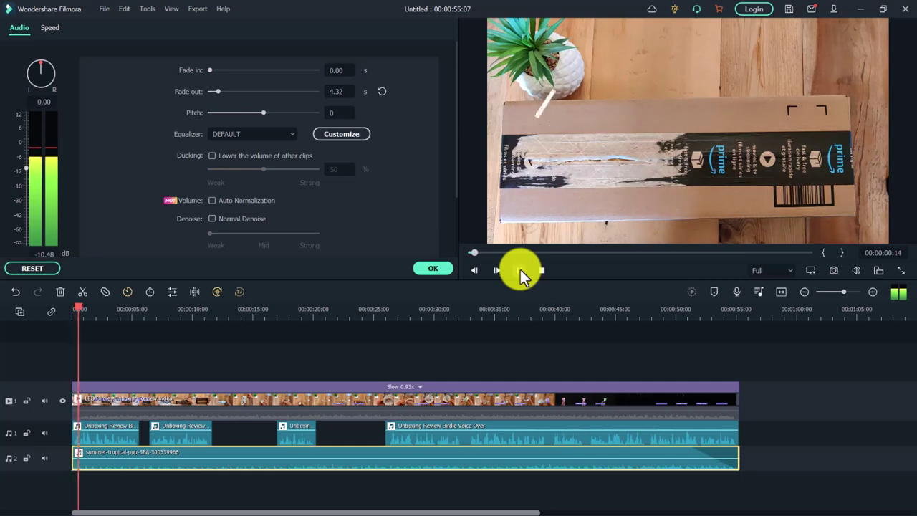
drag(26, 167, 27, 201)
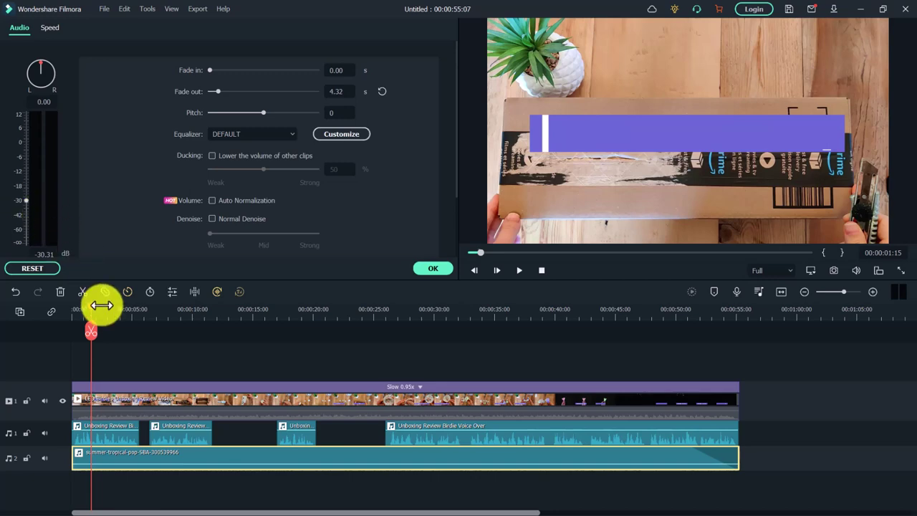
click(542, 270)
click(520, 269)
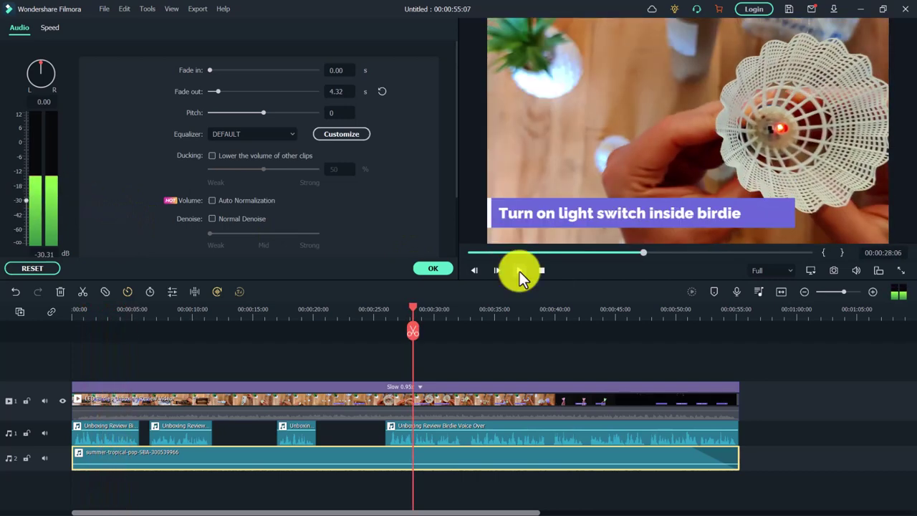
click(520, 270)
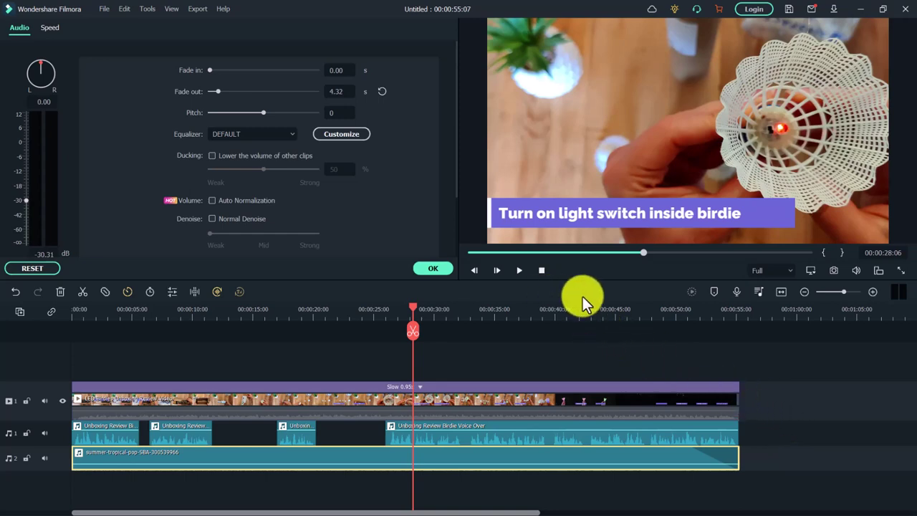
Export the project as an MP4 named "Unboxing Video with Voice Over" with the default preset
click(201, 10)
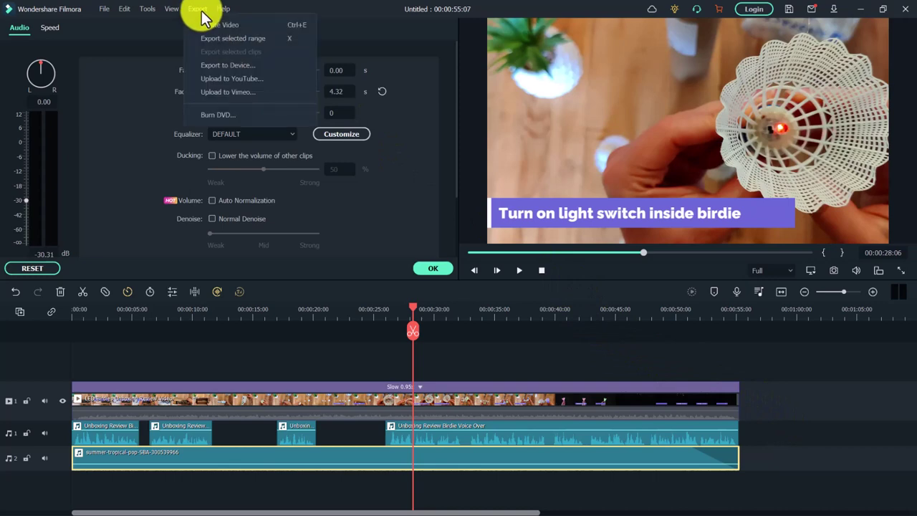
click(215, 25)
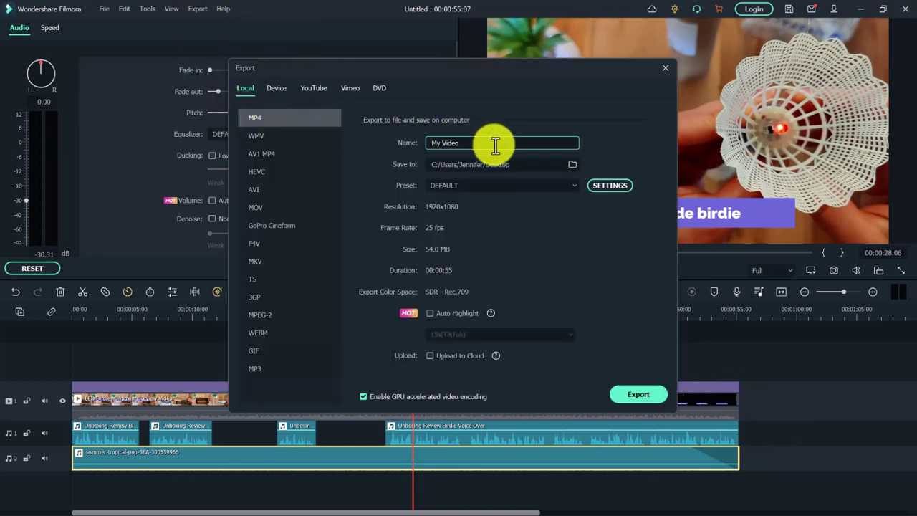
drag(493, 145, 388, 148)
text(Unb)
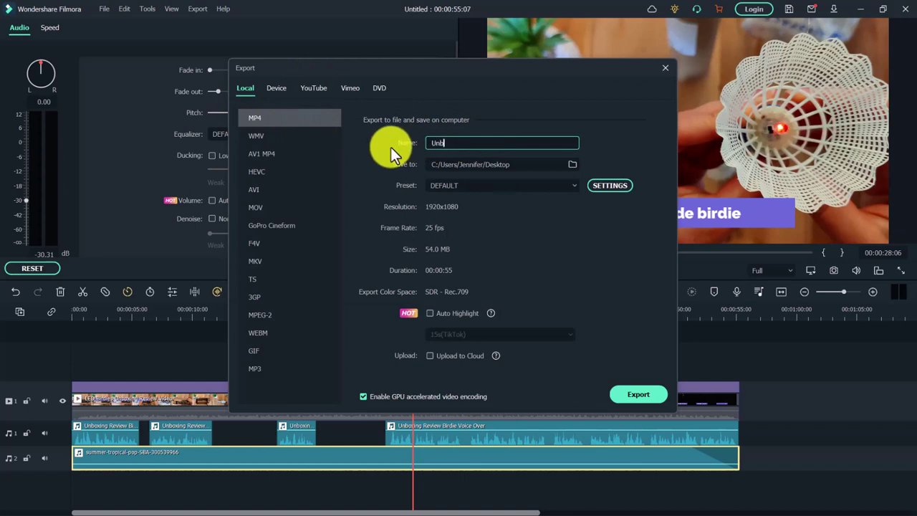
text(oxing Video with Voice Over)
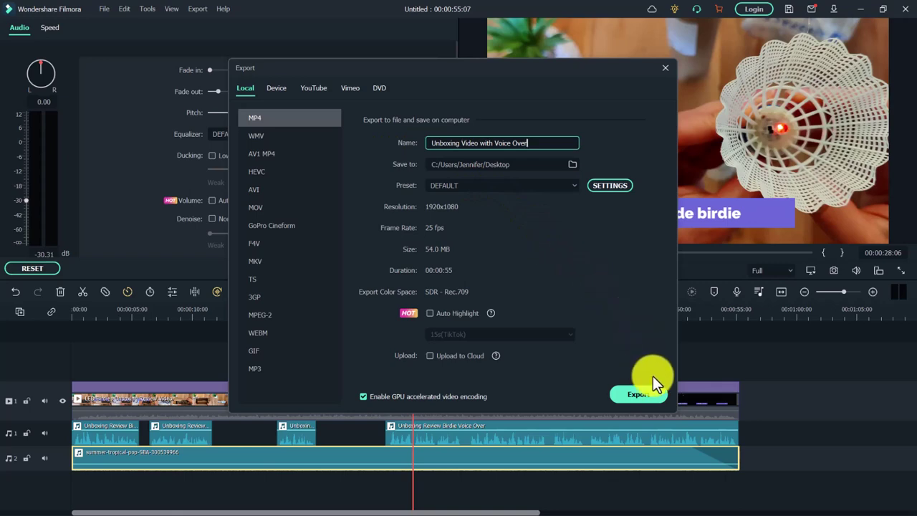
click(652, 398)
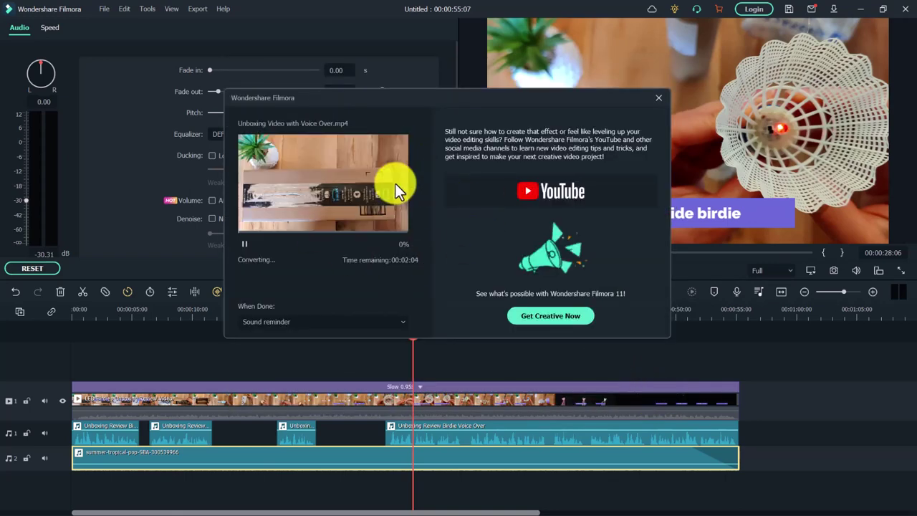